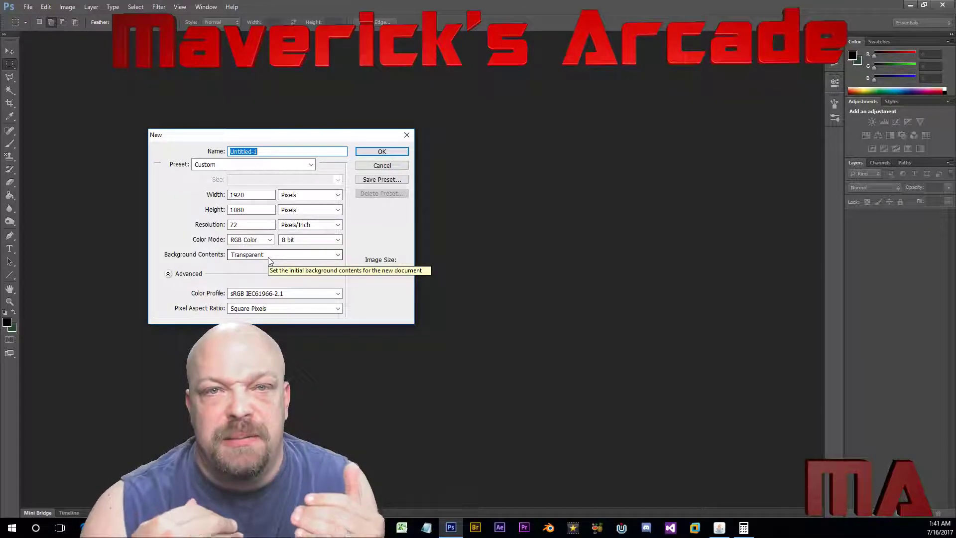
Create a transparent 1920 × 1080 pixel document and a second transparent document 240 pixels wide and 1080 pixels high
left_click(384, 152)
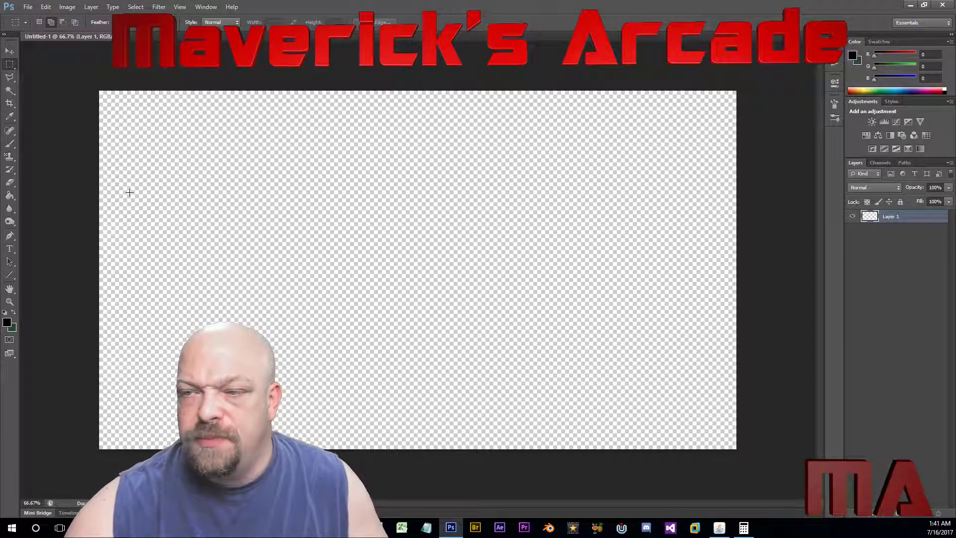
left_click(27, 7)
left_click(34, 18)
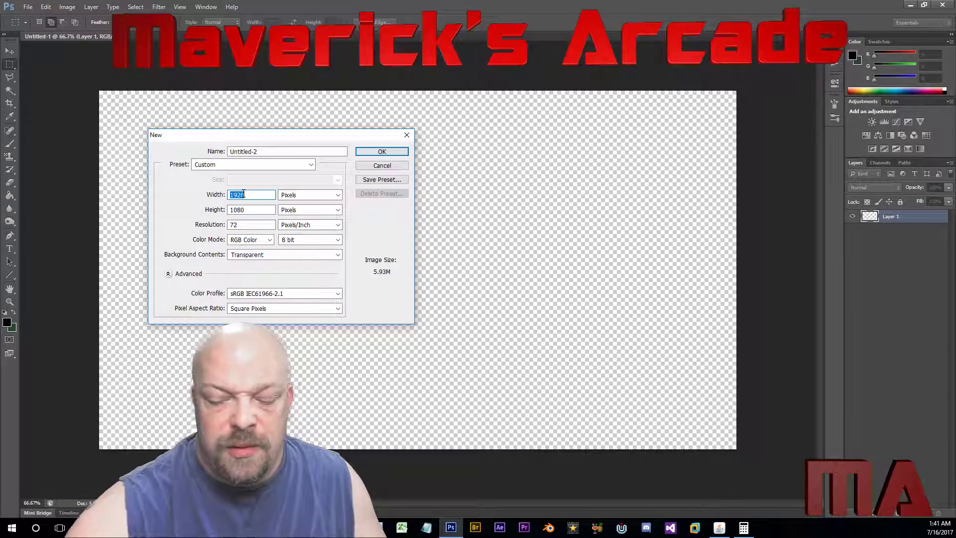
type("240")
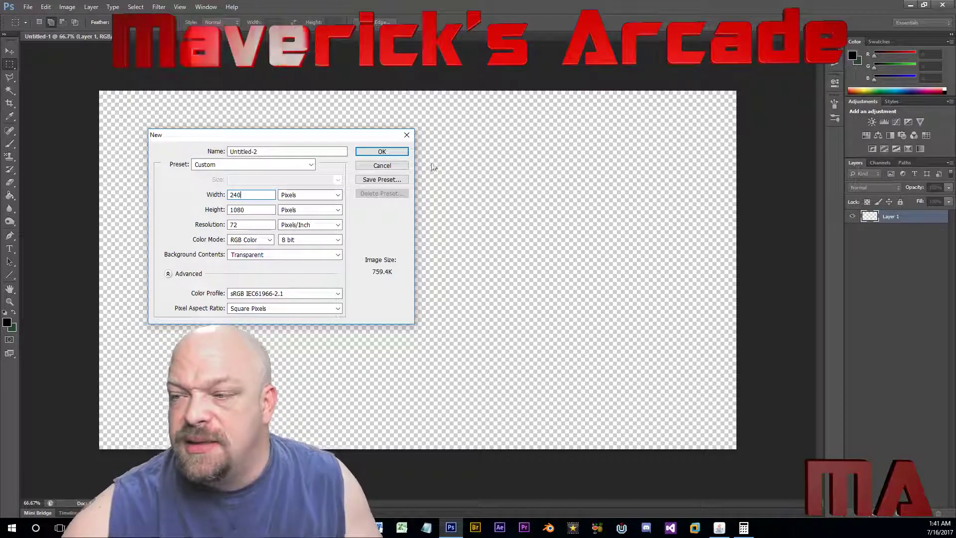
left_click(396, 152)
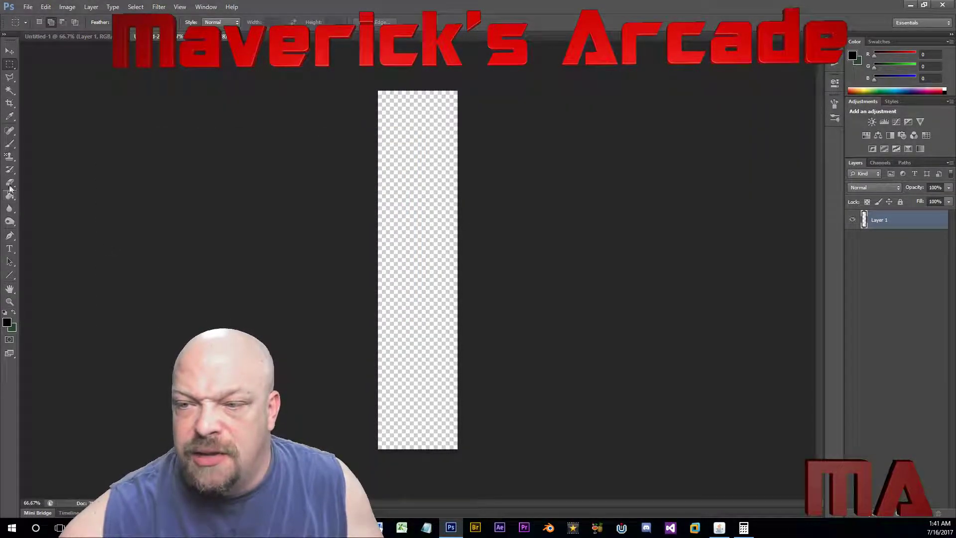
Fill the 240-pixel-wide document with black and copy its entire contents
left_click(402, 168)
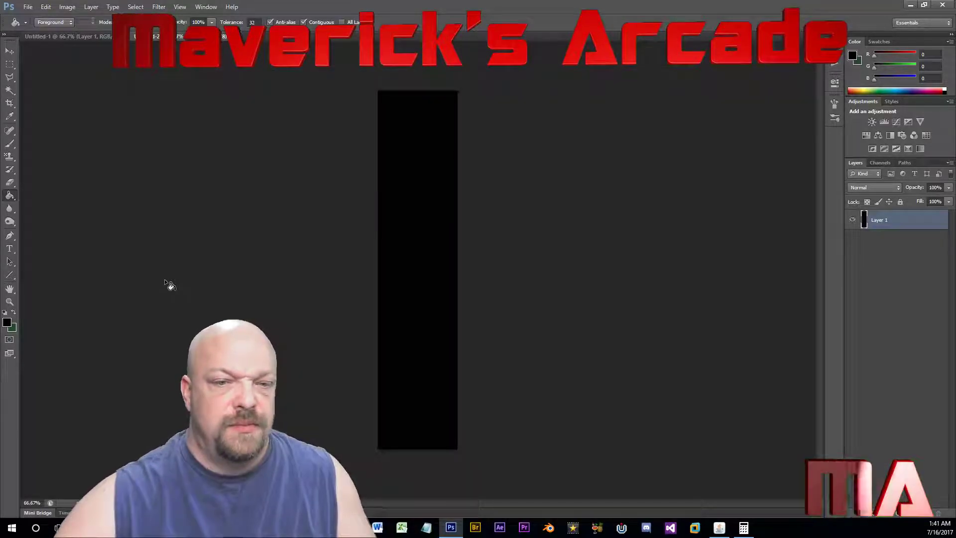
key("ctrl+a")
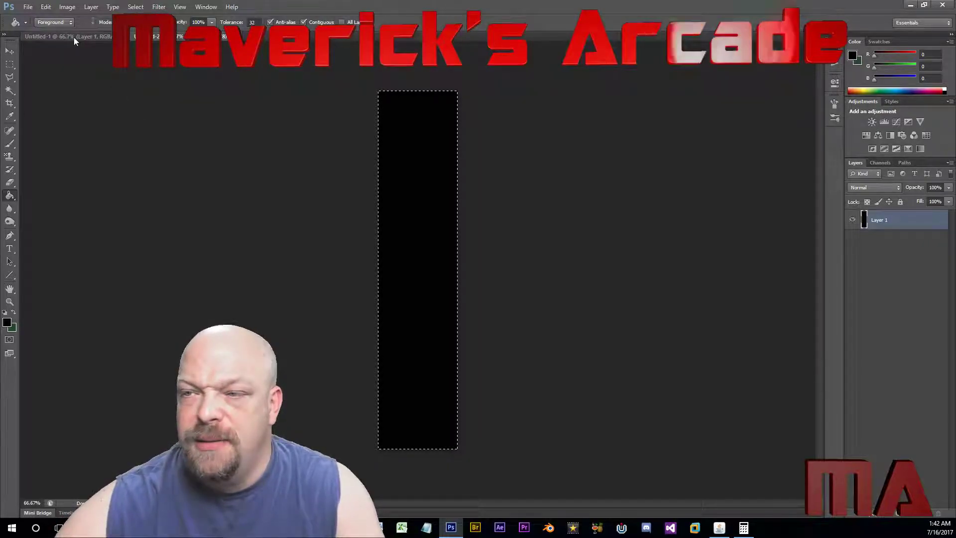
key("Delete")
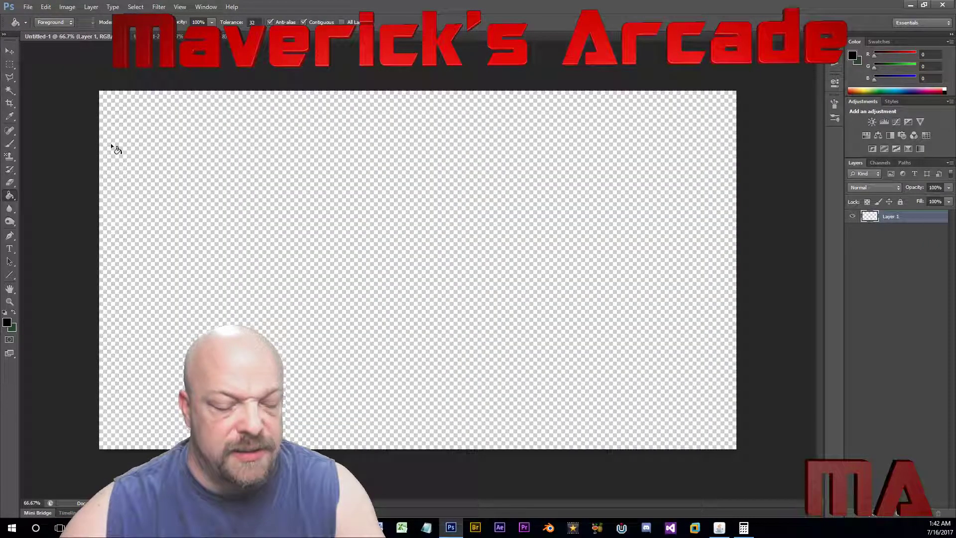
Paste the black bar twice into the 1920 × 1080 document, aligning one copy with the canvas's left edge and the other with its right edge
key("ctrl+v")
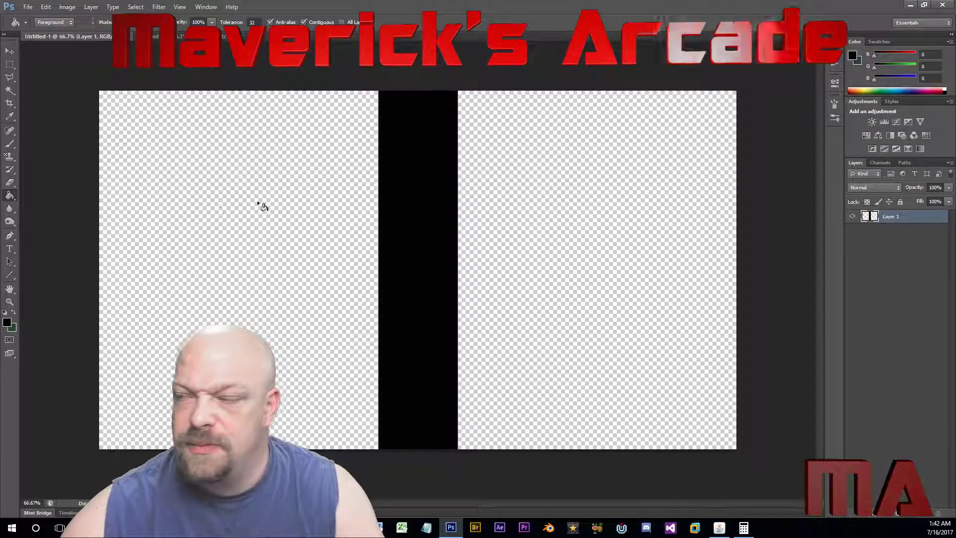
left_click(13, 51)
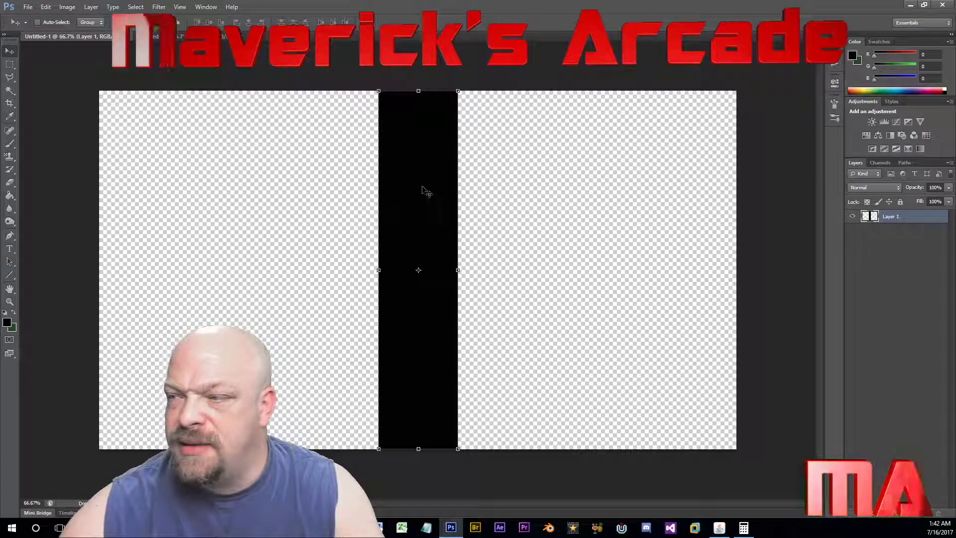
mouse_move(423, 188)
left_mouse_down()
mouse_move(382, 184)
mouse_move(192, 211)
mouse_move(157, 185)
mouse_move(145, 190)
left_mouse_up()
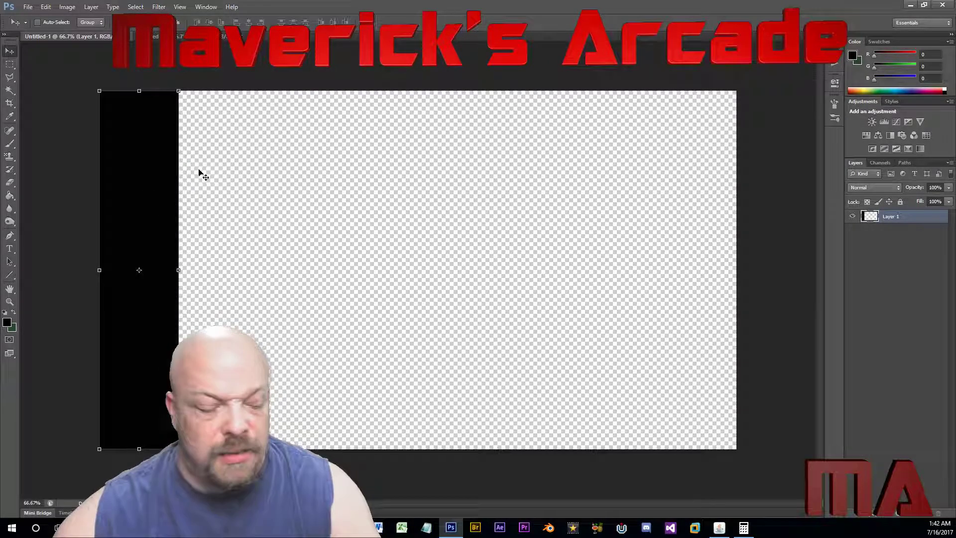
key("ctrl+v")
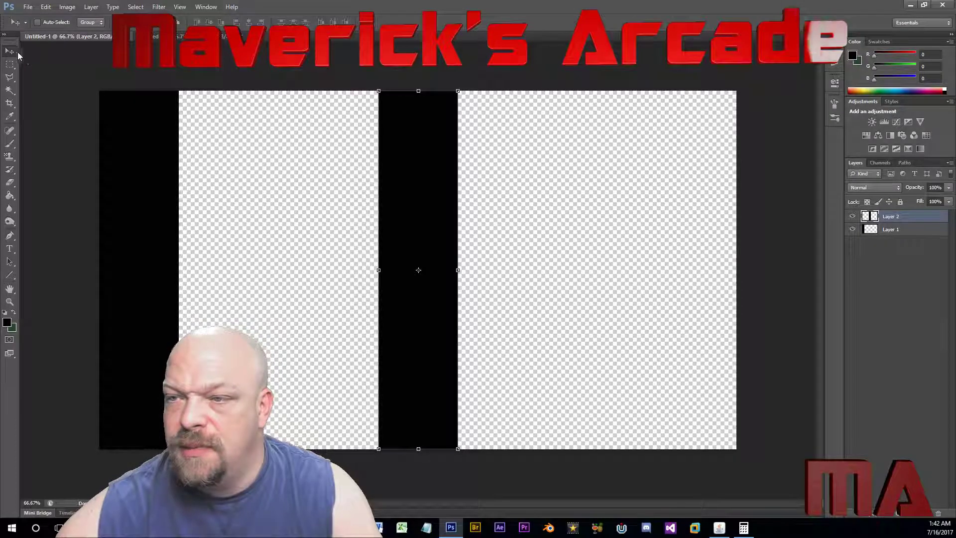
left_click_drag(416, 160, 691, 162)
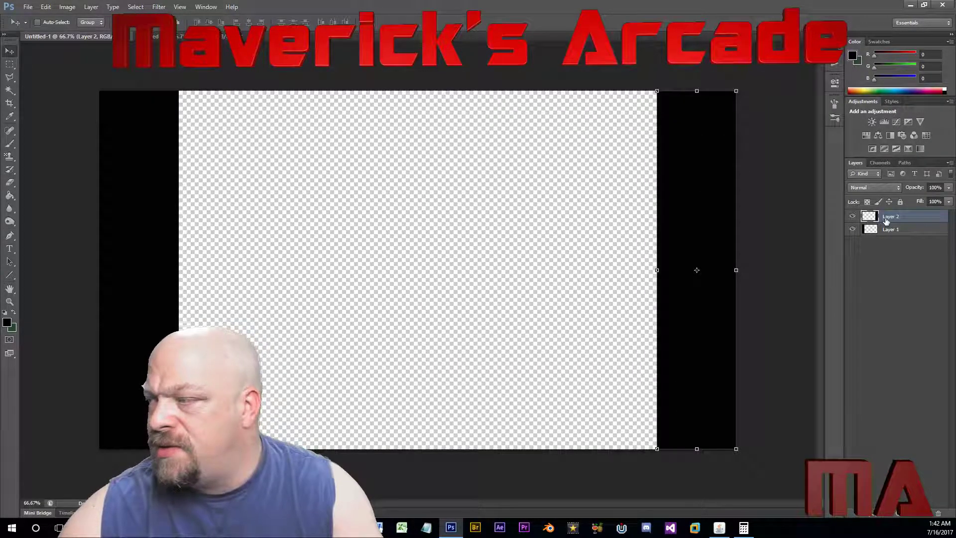
Rename the right bar's layer to "Right Side" and the left bar's layer to "Left Side"
type("Righ")
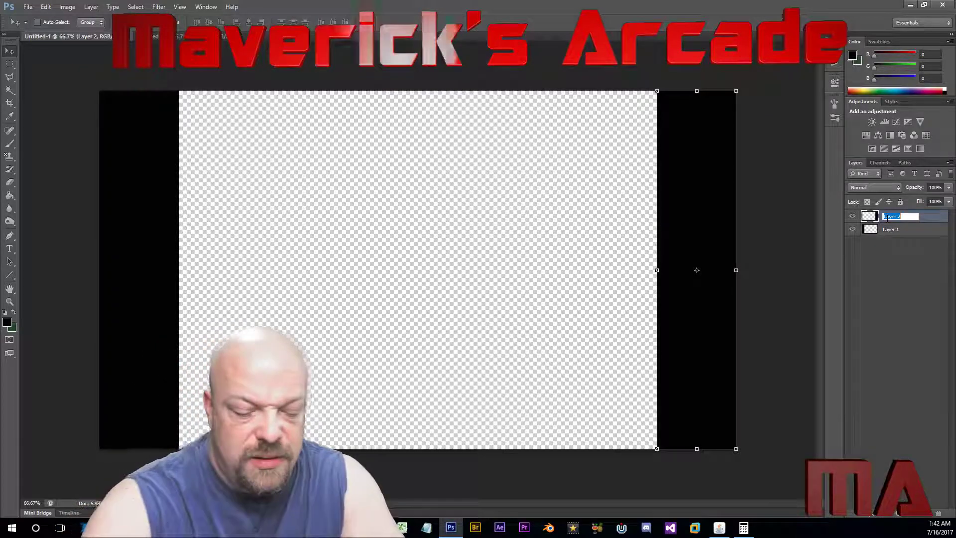
type("t Side")
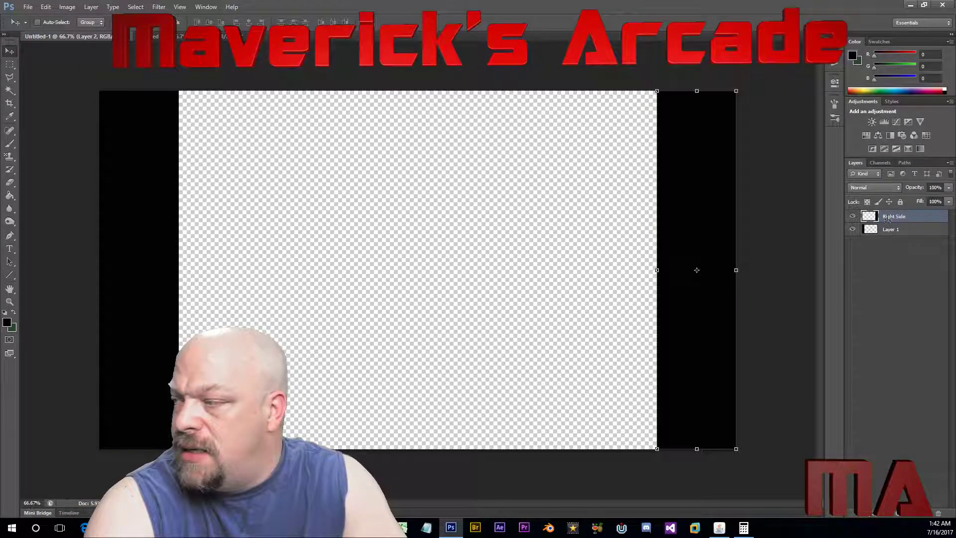
left_click(889, 229)
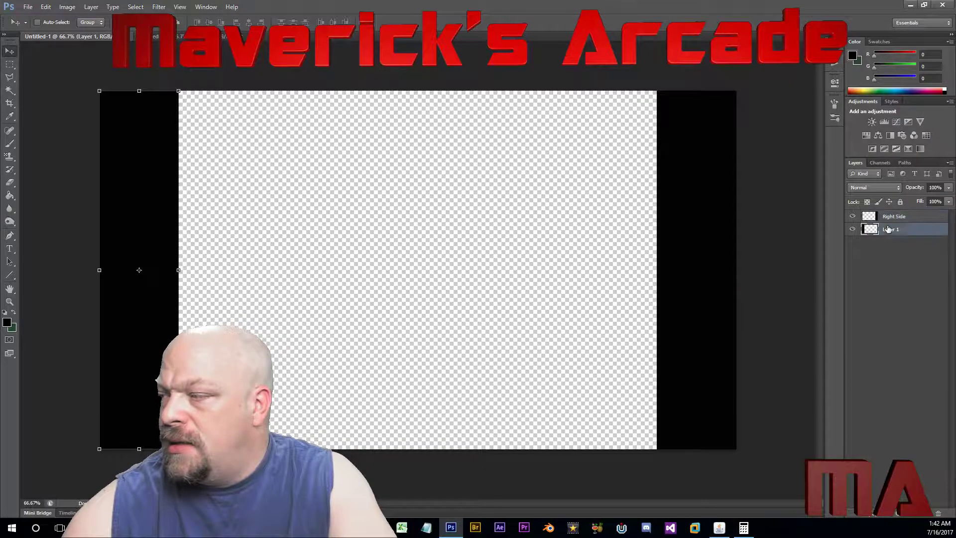
type("Left")
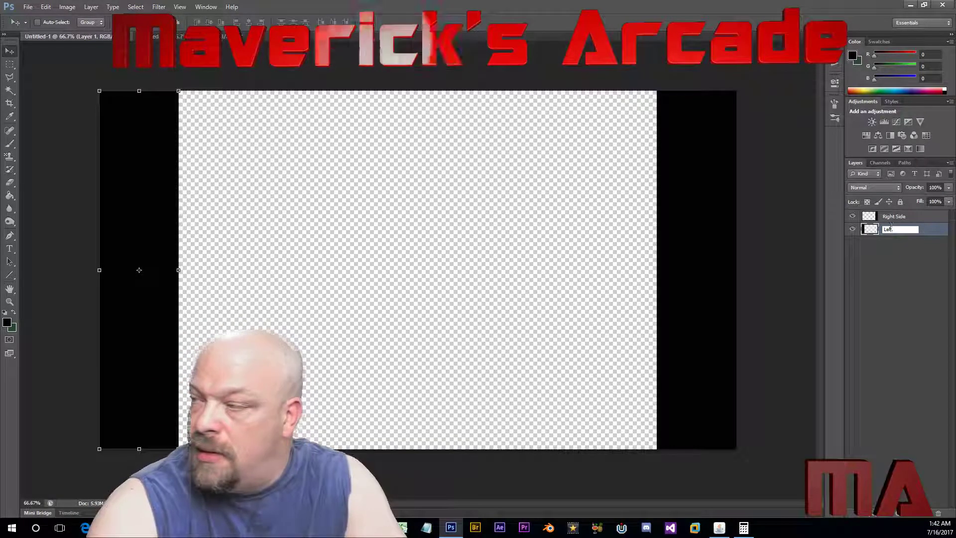
type(" Side")
key("Return")
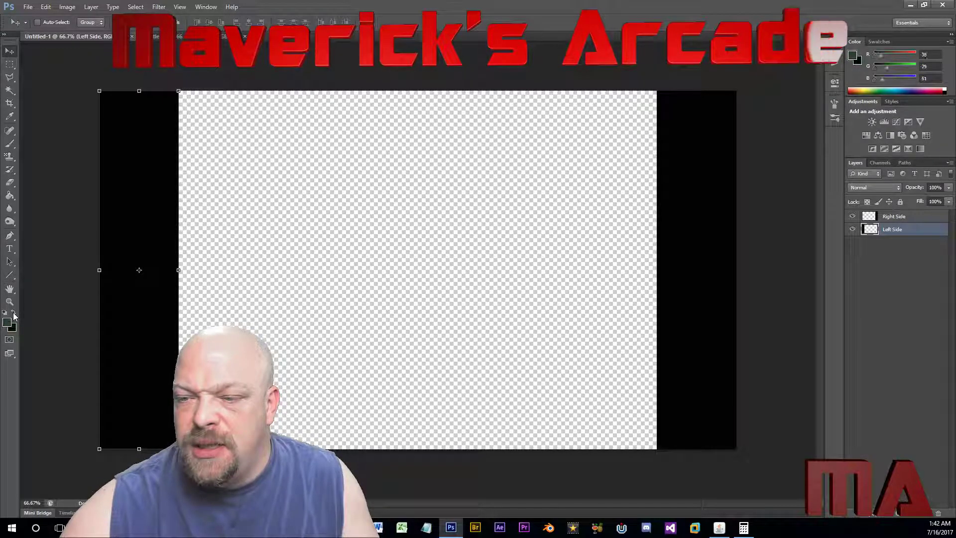
Fill the bars on the Left Side and Right Side layers with dark green (RGB 38, 79, 51)
left_click(9, 198)
left_click(132, 196)
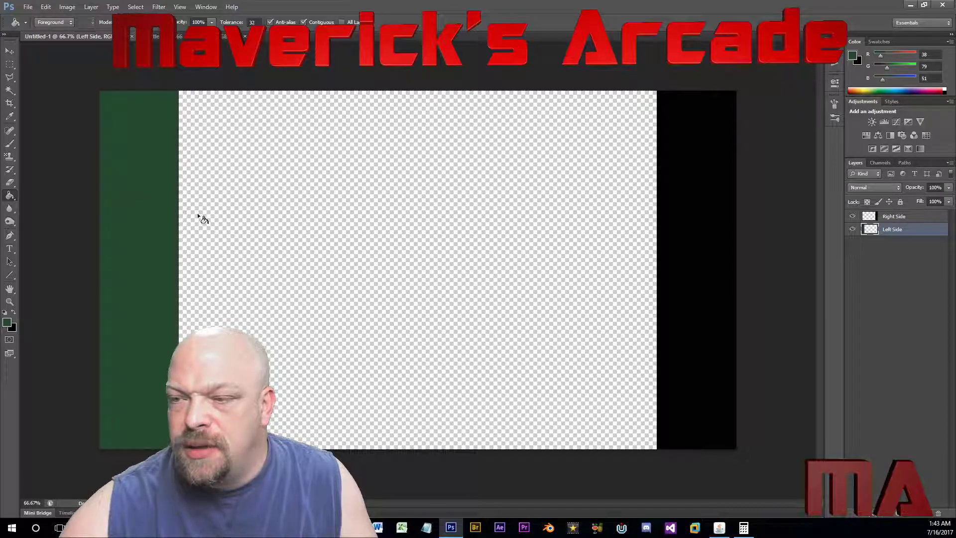
left_click(702, 213)
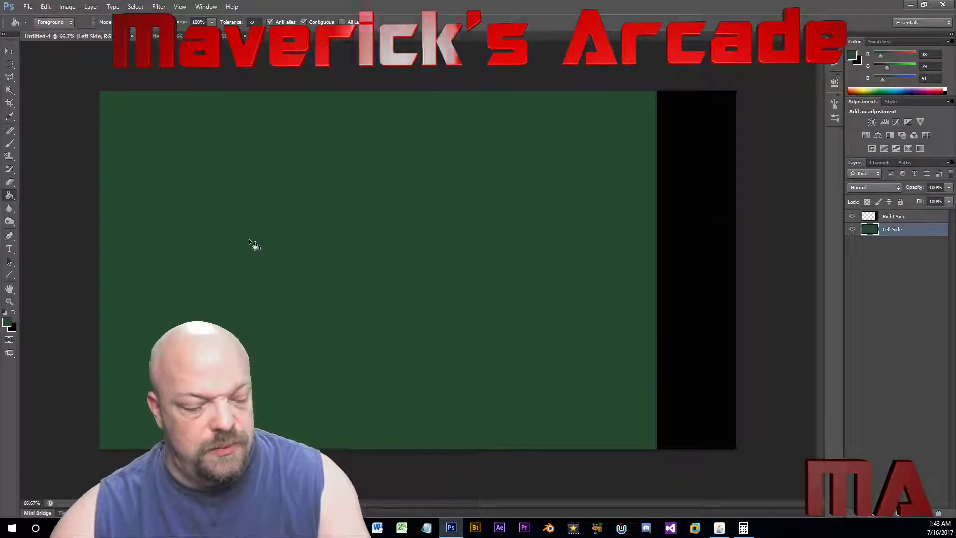
key("ctrl+z")
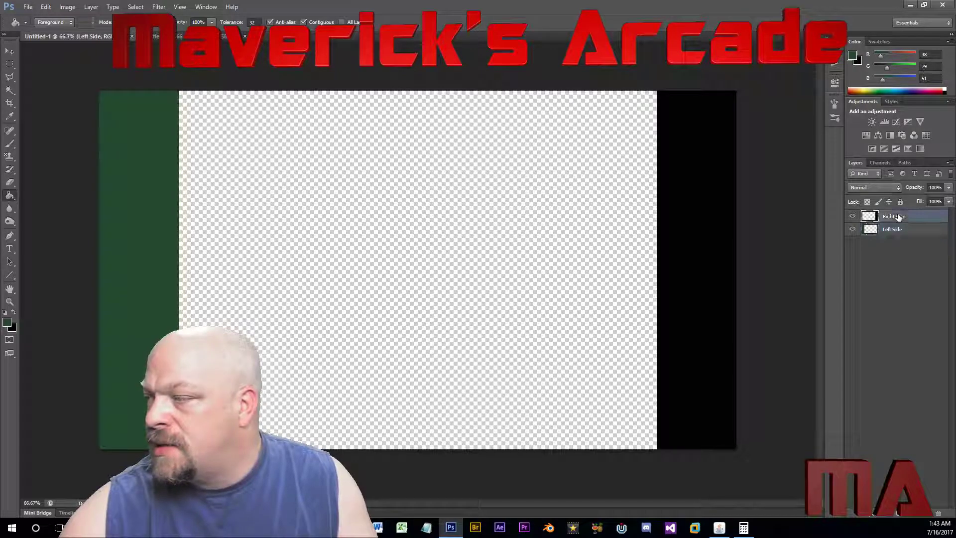
left_click(707, 220)
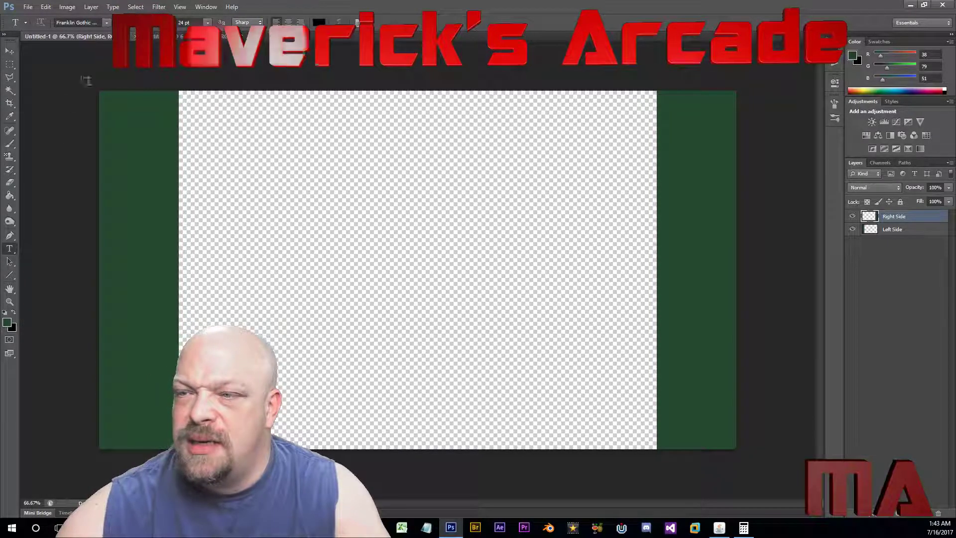
Set the foreground colour to pure red, ff0000
left_click(8, 321)
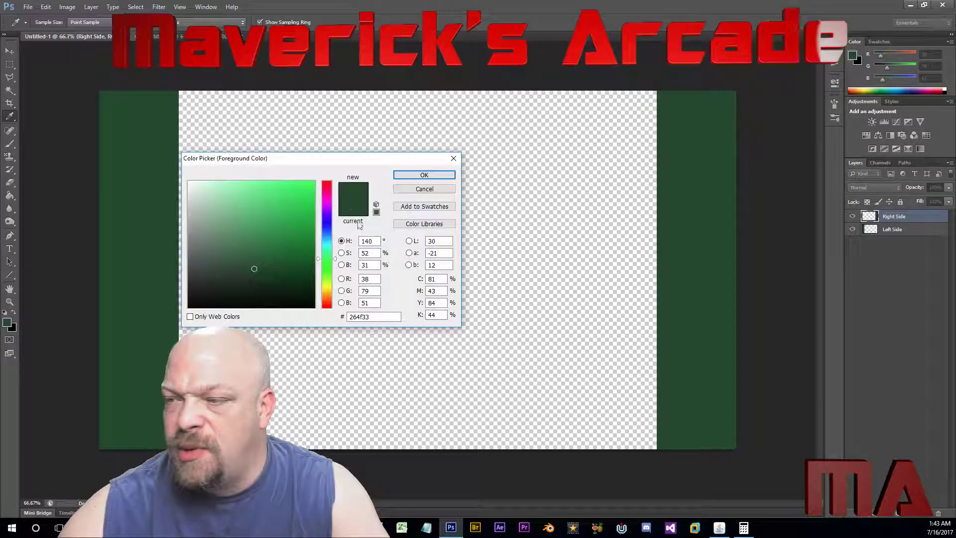
left_click_drag(323, 197, 328, 180)
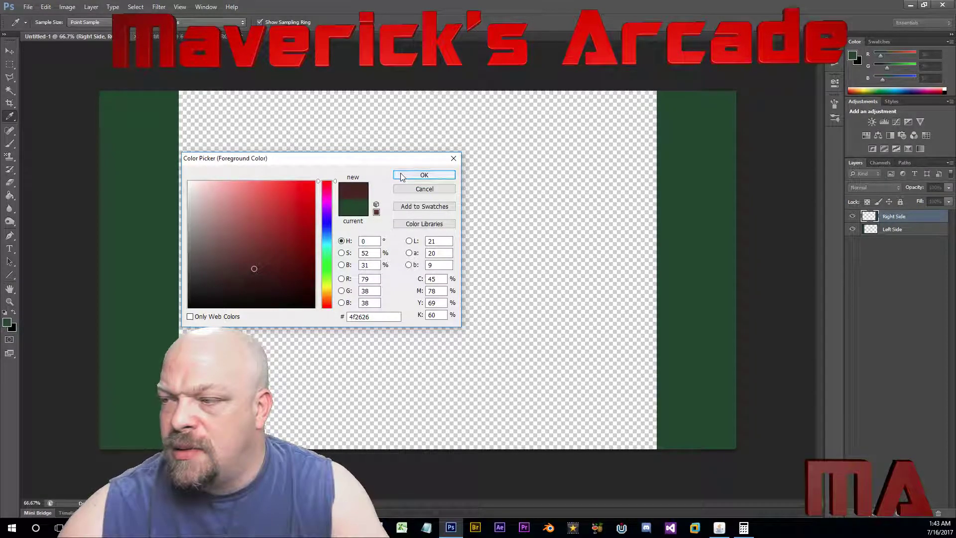
left_click(315, 181)
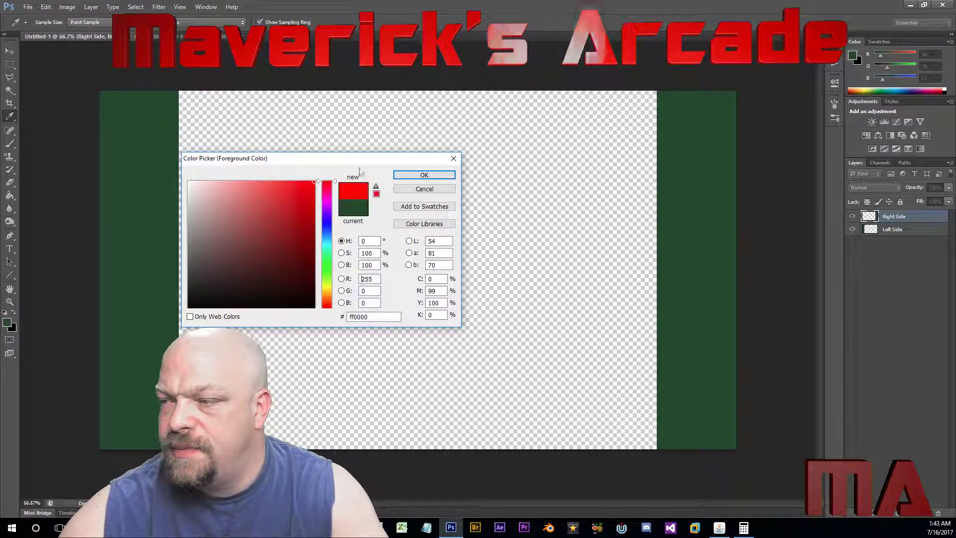
left_click(425, 175)
Add the text "MAVERICKS ARCADE" at 72 pt, starting near the top of the left green bar
key("t")
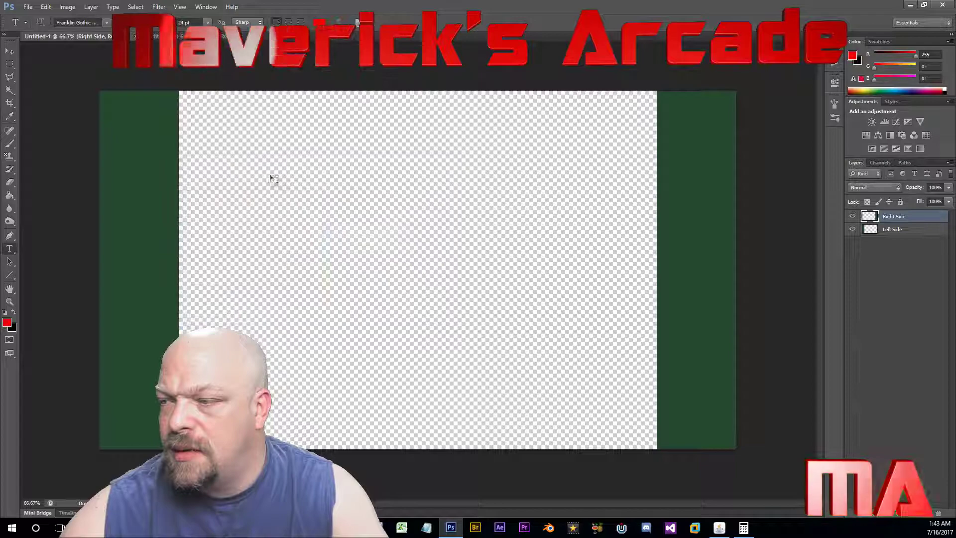
left_click(120, 130)
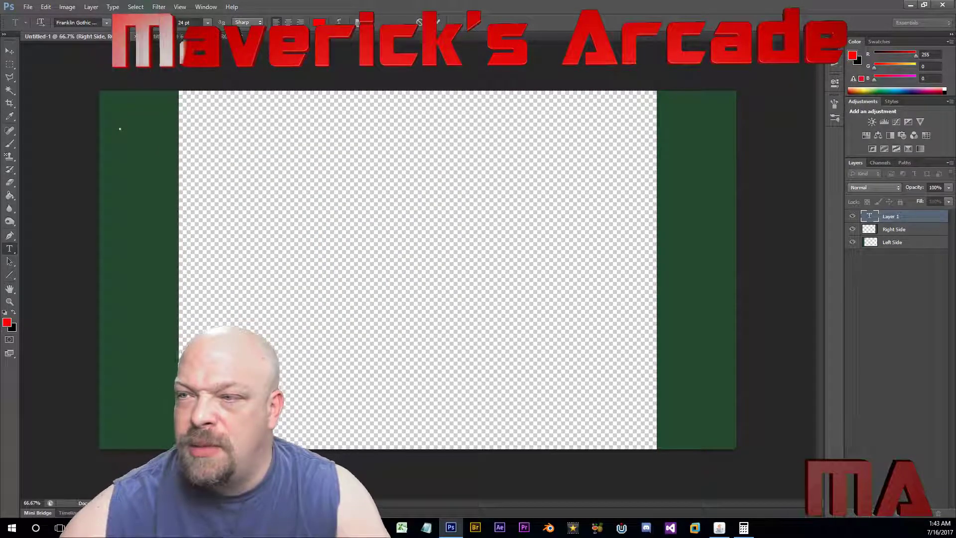
left_click(207, 23)
left_click(220, 192)
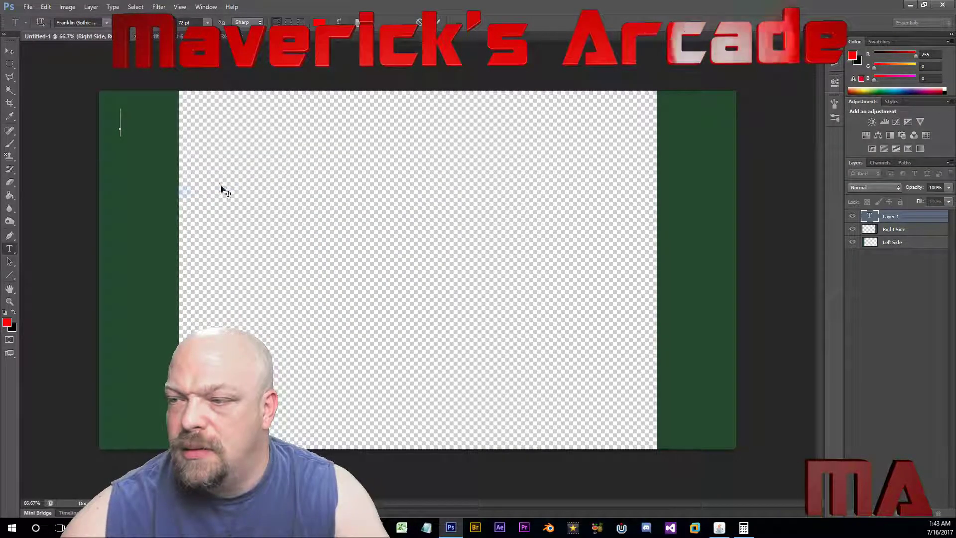
type("MAVER")
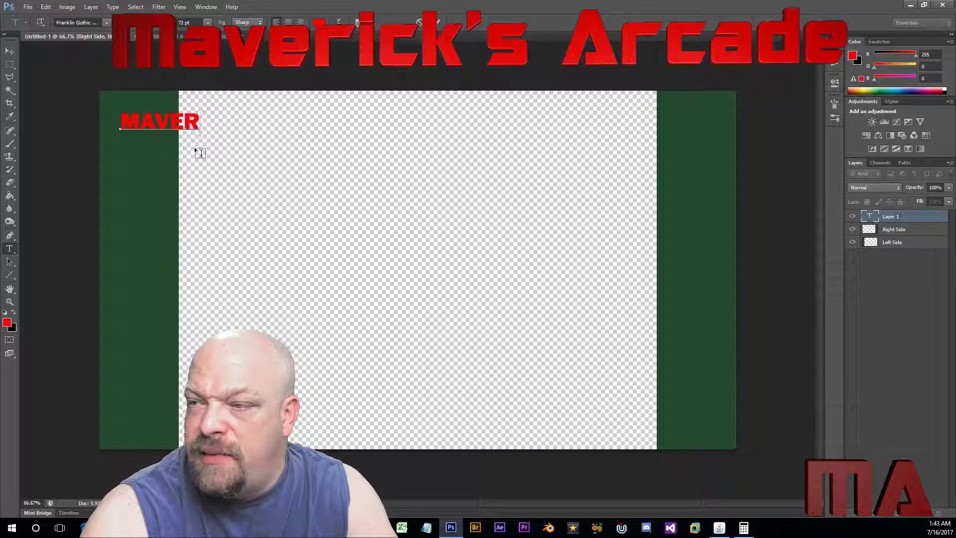
type("ICKS ARCADE")
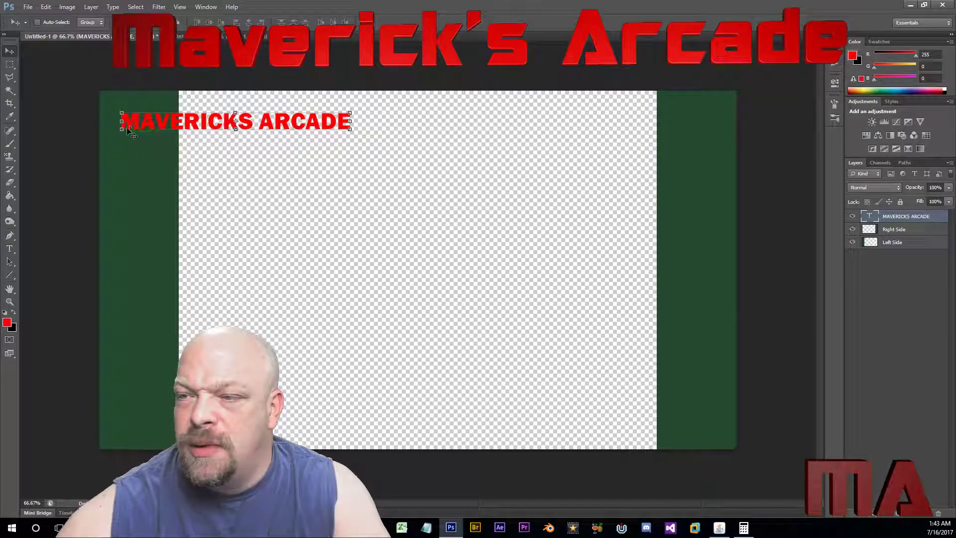
Rotate the MAVERICKS ARCADE text by -90° and centre it on the left green bar, applying the transformation
key("ctrl+t")
left_click_drag(115, 137, 146, 207)
key("ctrl+z")
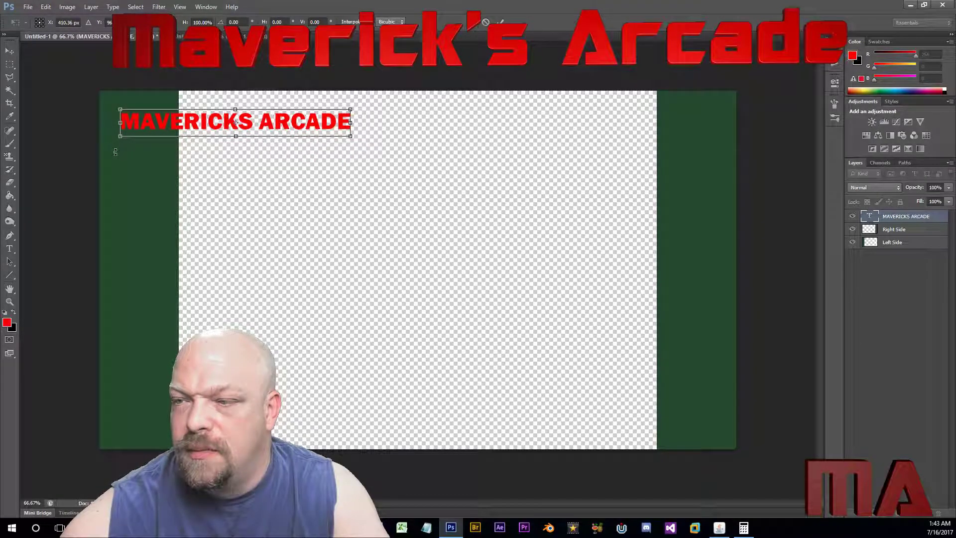
left_click_drag(122, 162, 271, 258)
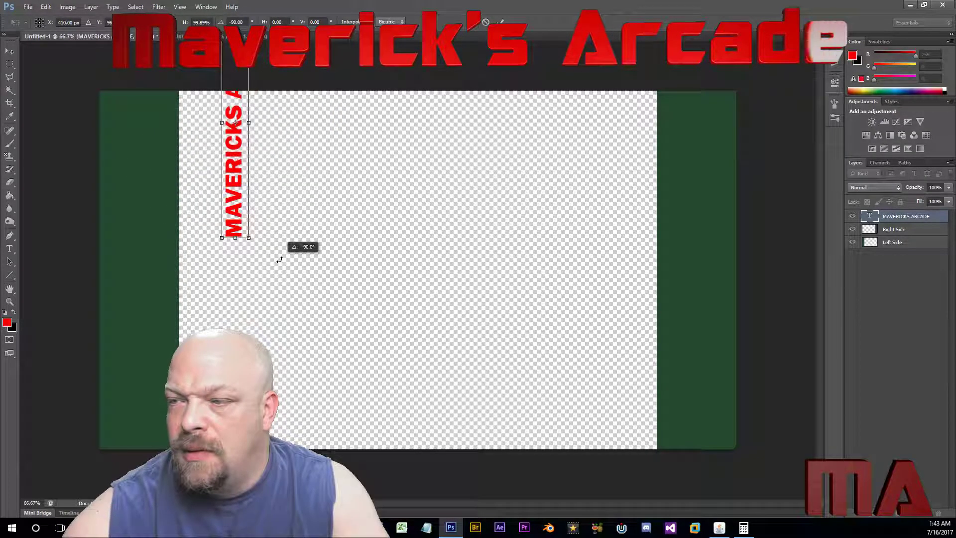
left_click_drag(231, 182, 132, 324)
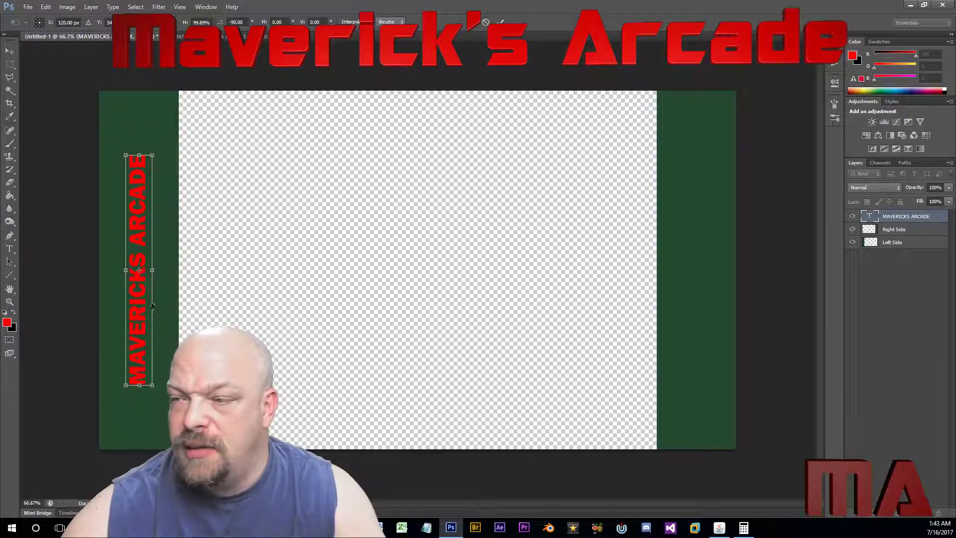
left_click(9, 51)
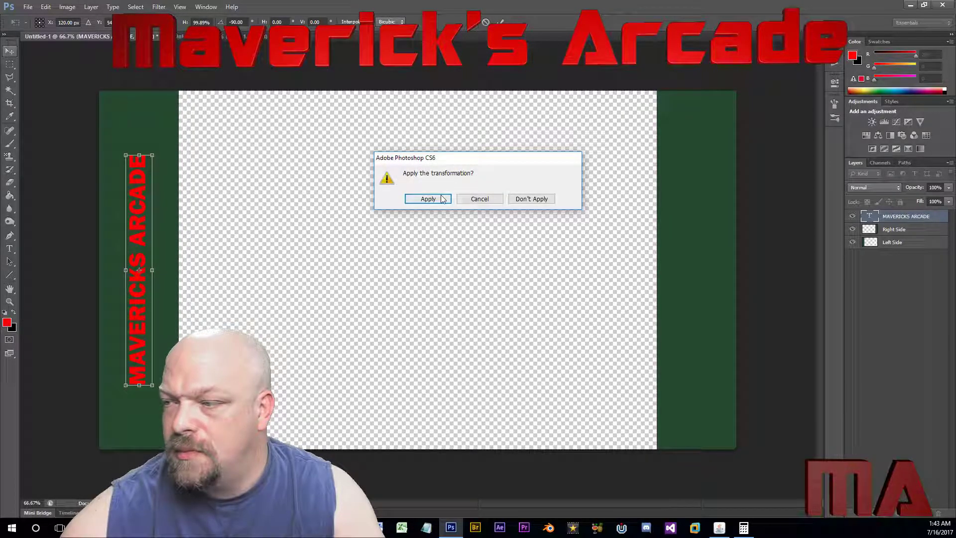
left_click(443, 199)
Duplicate the MAVERICKS ARCADE text layer and move the copy onto the right green bar
right_click(882, 221)
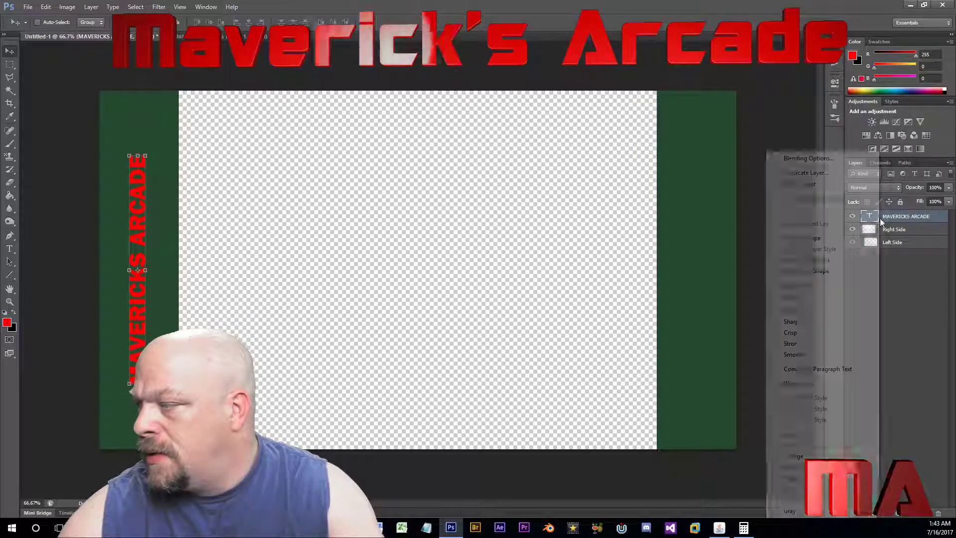
left_click(817, 173)
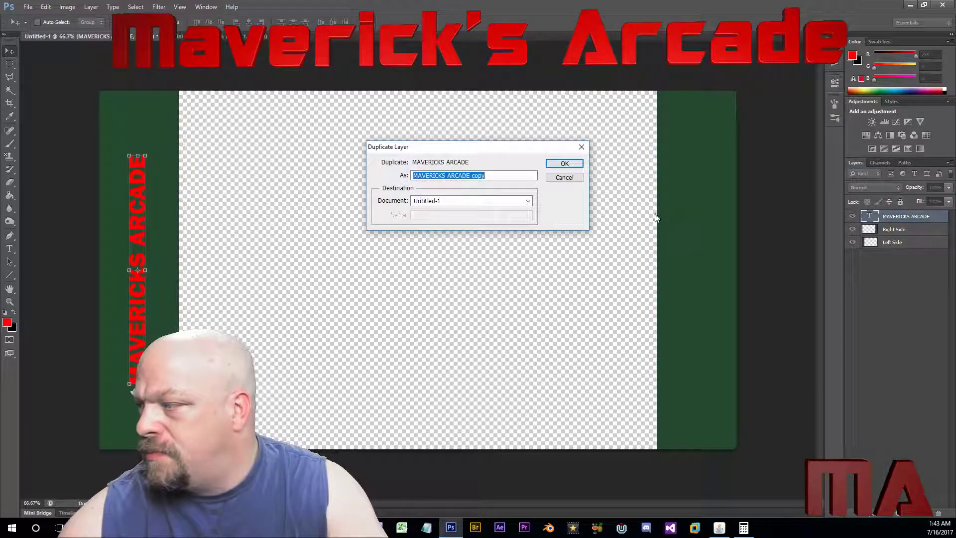
left_click(564, 163)
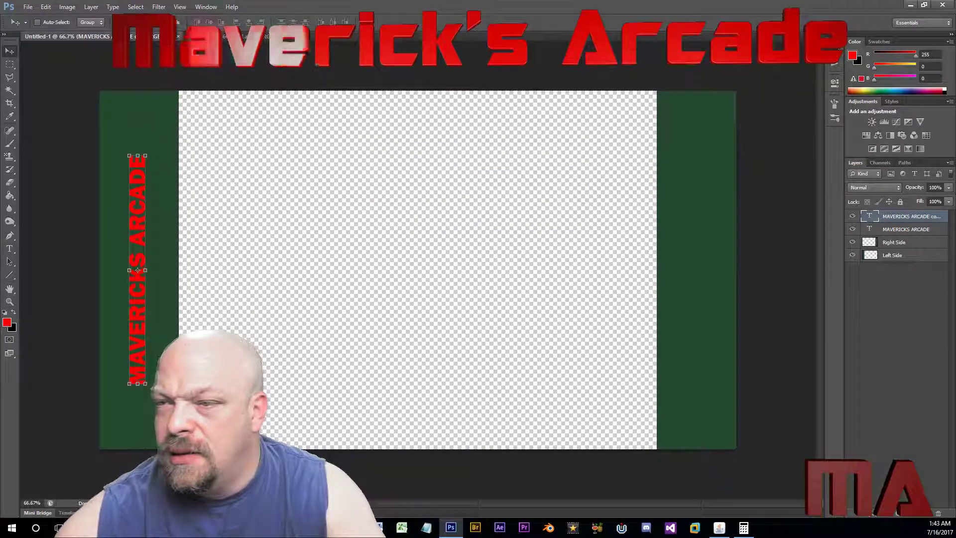
left_click_drag(137, 182, 700, 188)
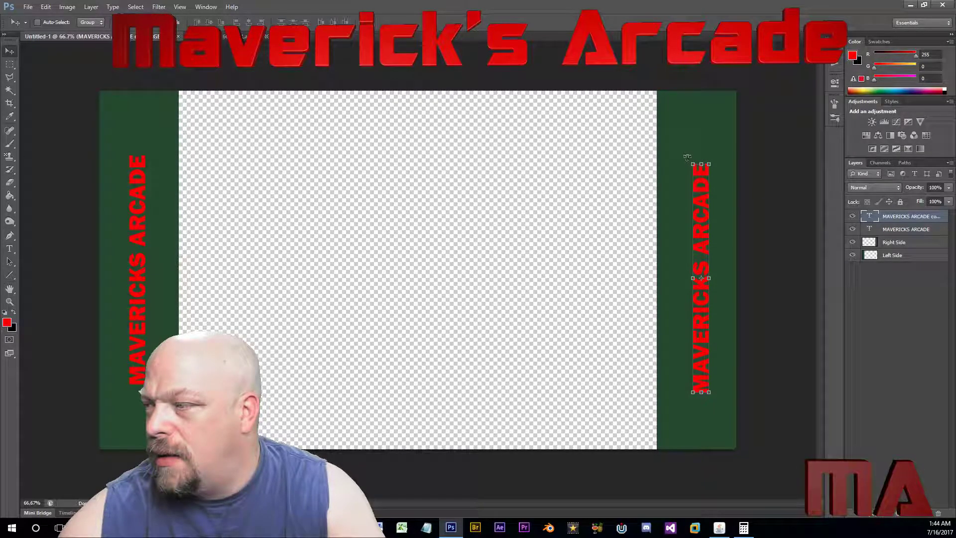
Turn the copied text on the right green bar upside down so it reads downward, centred across the bar
left_click_drag(676, 165, 708, 392)
left_click_drag(701, 246, 699, 249)
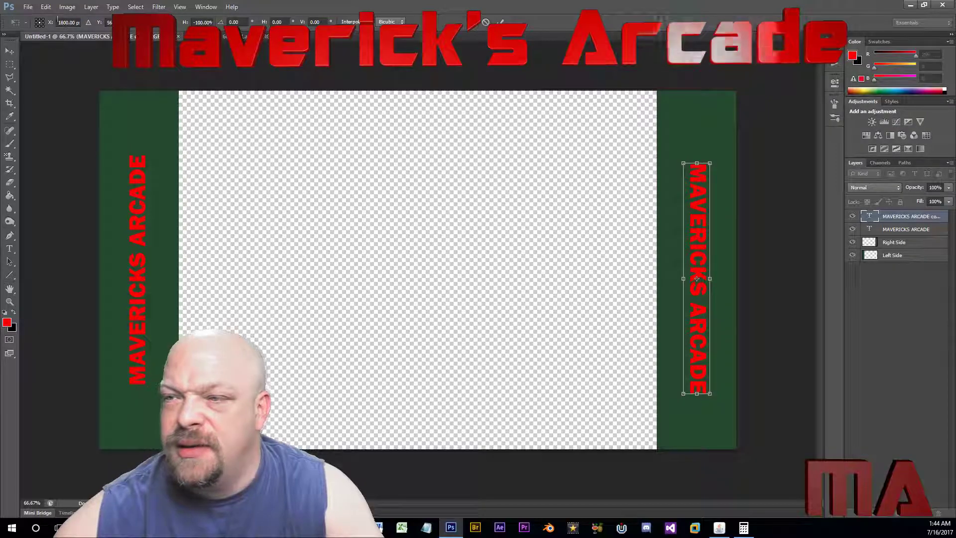
Apply the pending transformation and save a PNG copy named artwork in the Artwork Templates folder
left_click(29, 7)
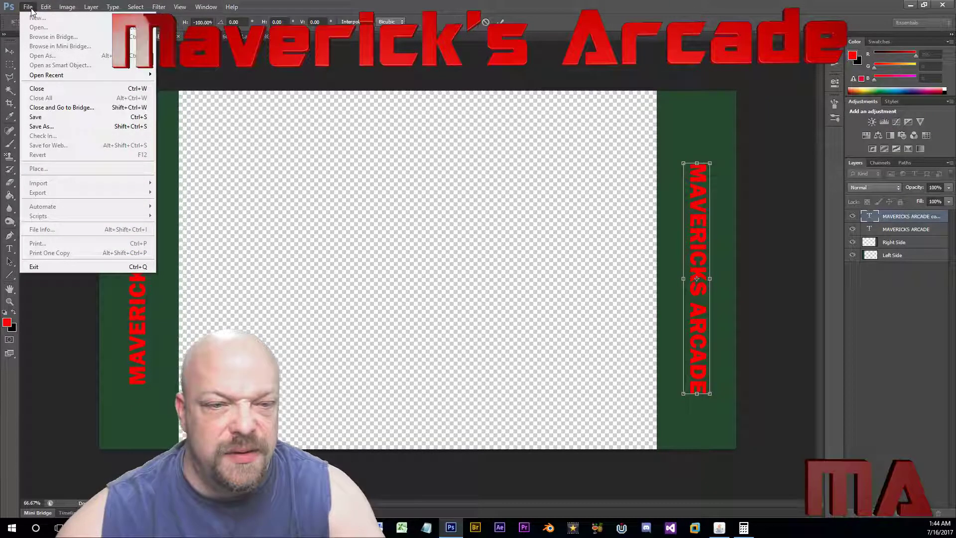
left_click(69, 128)
left_click(430, 199)
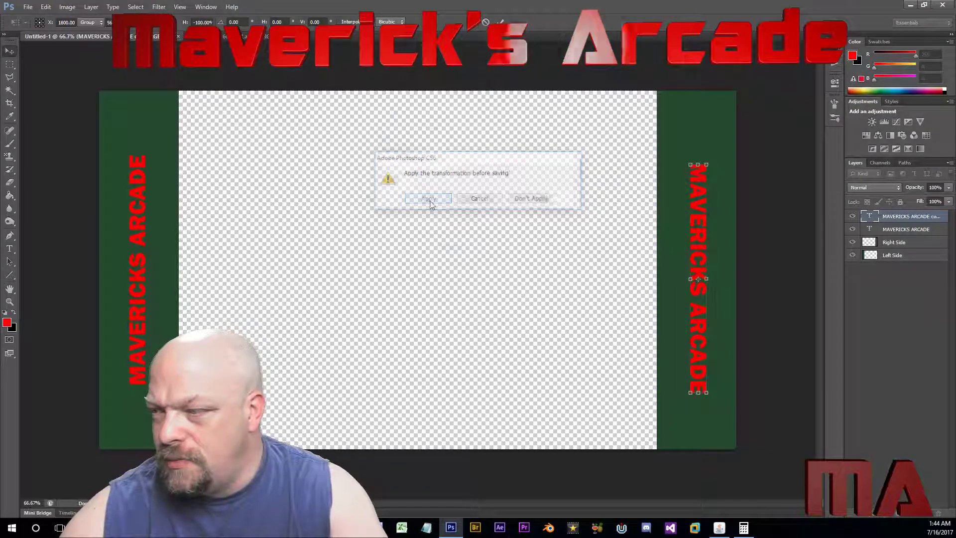
left_click(463, 262)
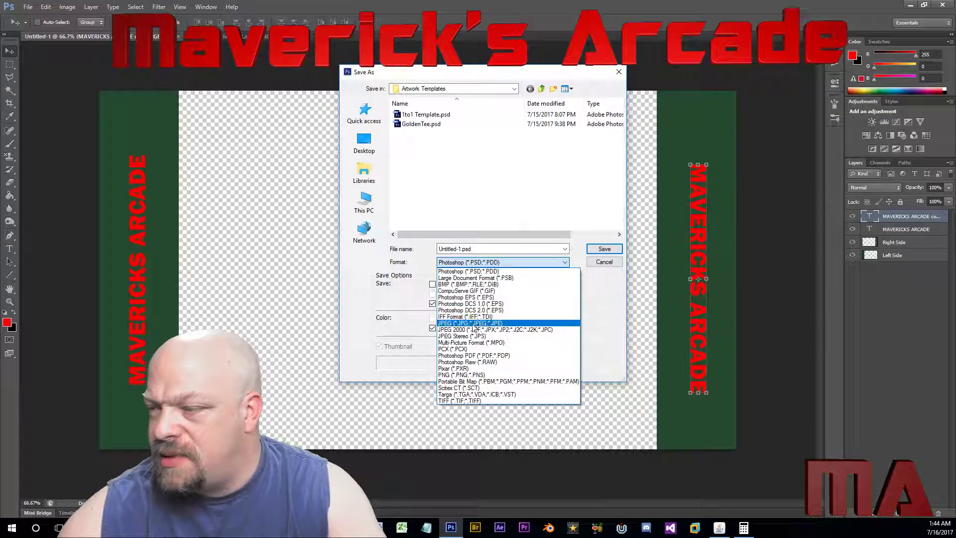
left_click(470, 374)
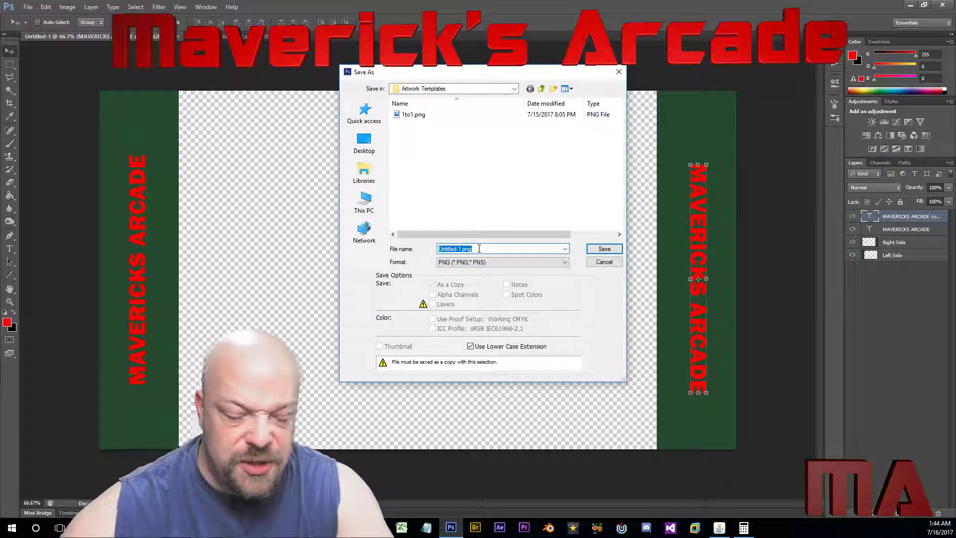
type("artwork")
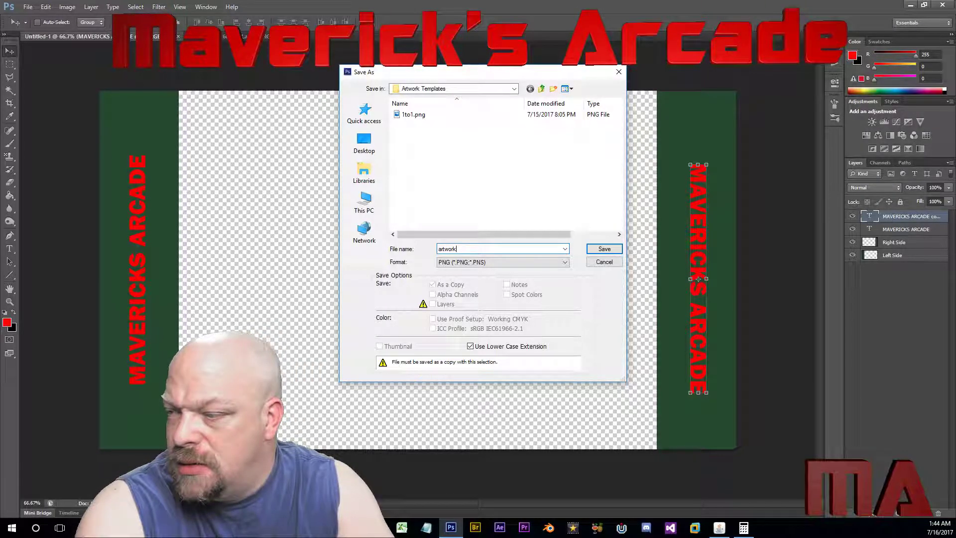
key("Return")
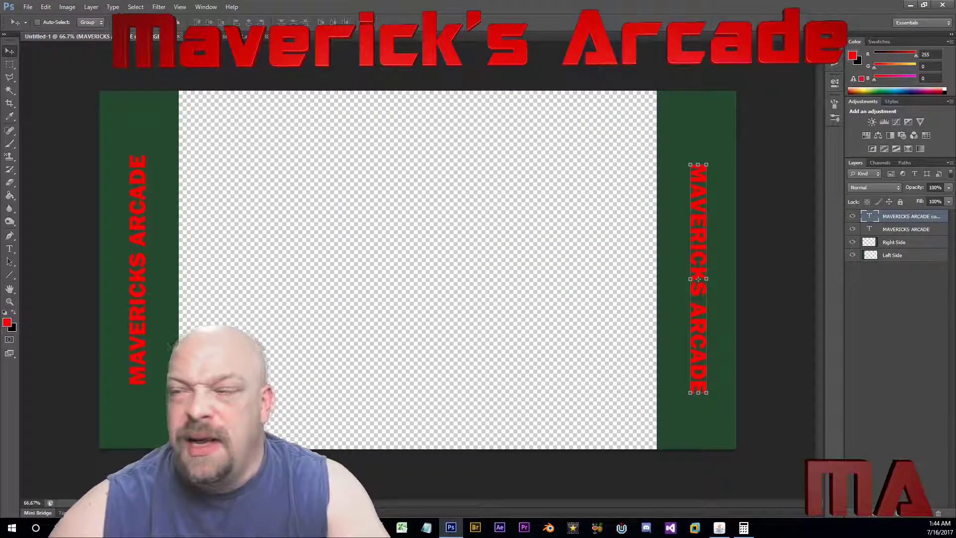
Quit Photoshop without saving Untitled-1 and clear the Voicemeeter and Calculator windows off the desktop
left_click(942, 6)
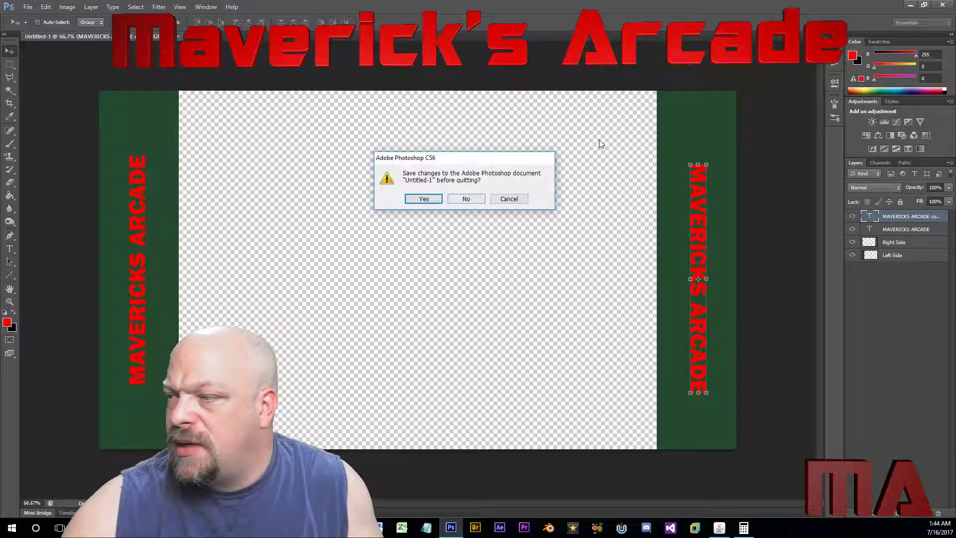
left_click(466, 199)
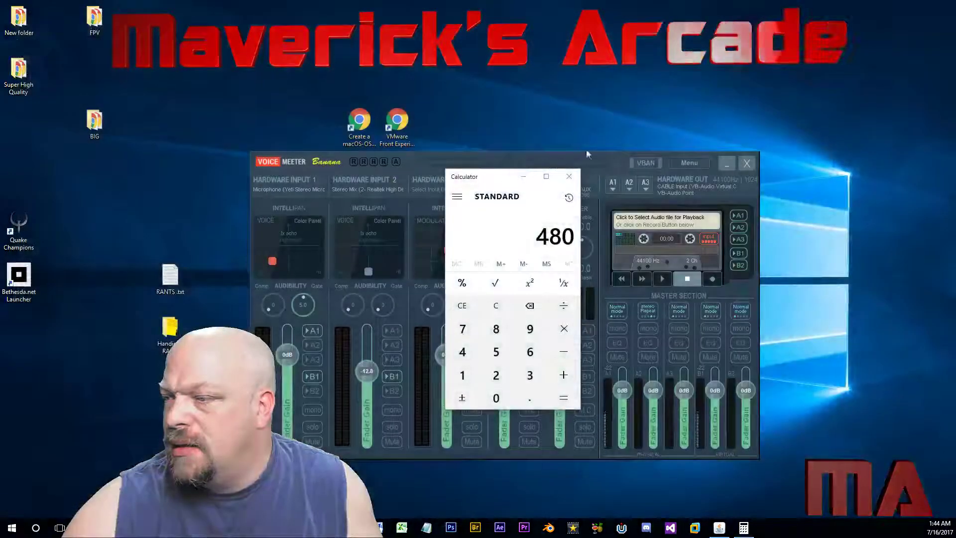
left_click(721, 167)
left_click(530, 178)
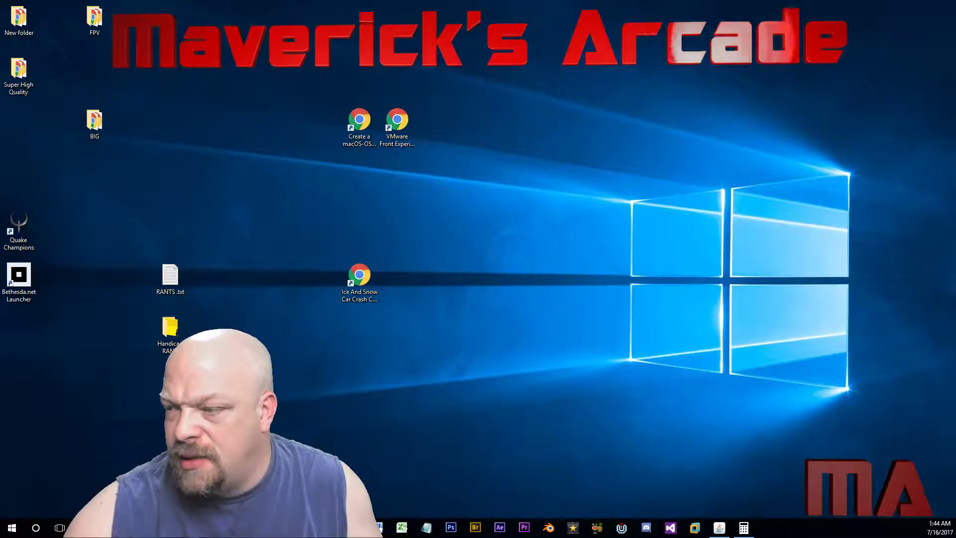
Open the Artwork Templates folder in File Explorer through the file location of the recent GoldenTee file
key("super+e")
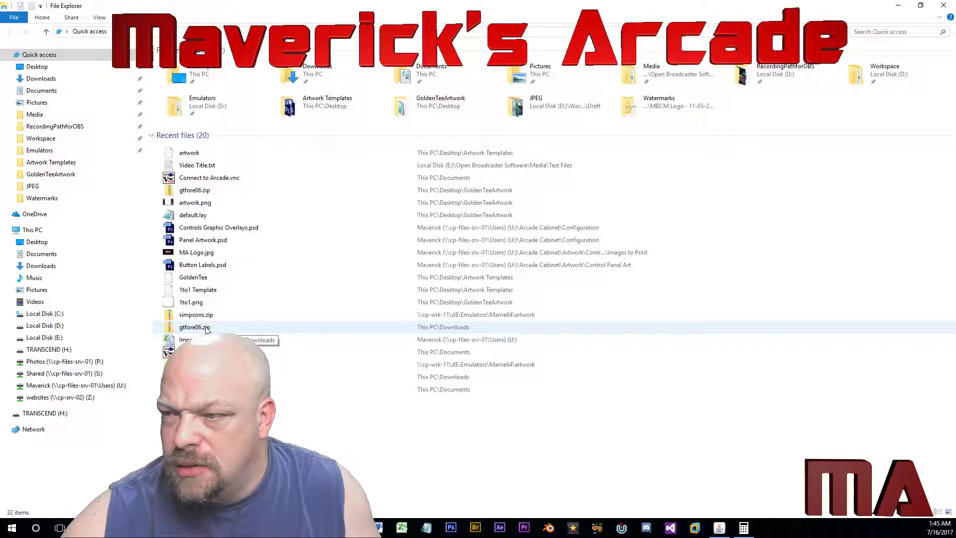
right_click(197, 203)
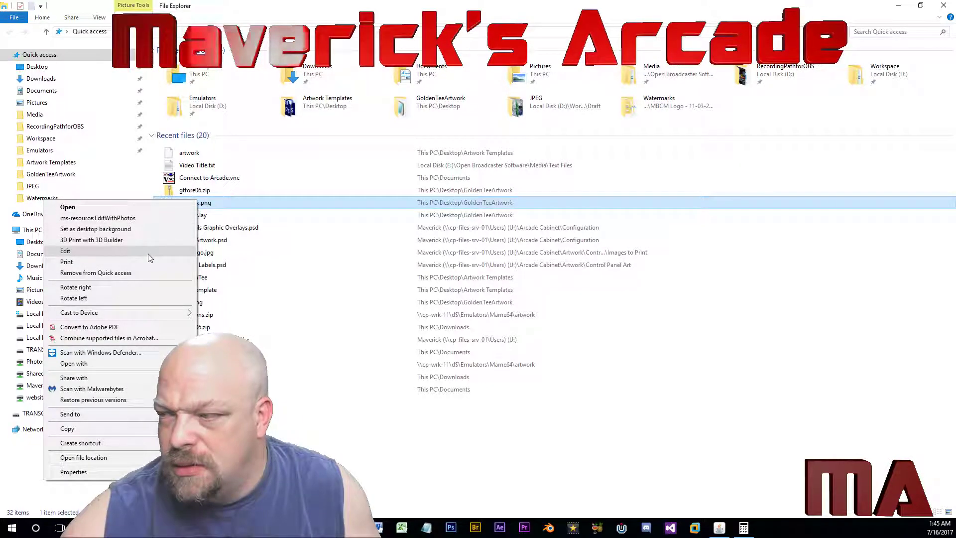
right_click(437, 278)
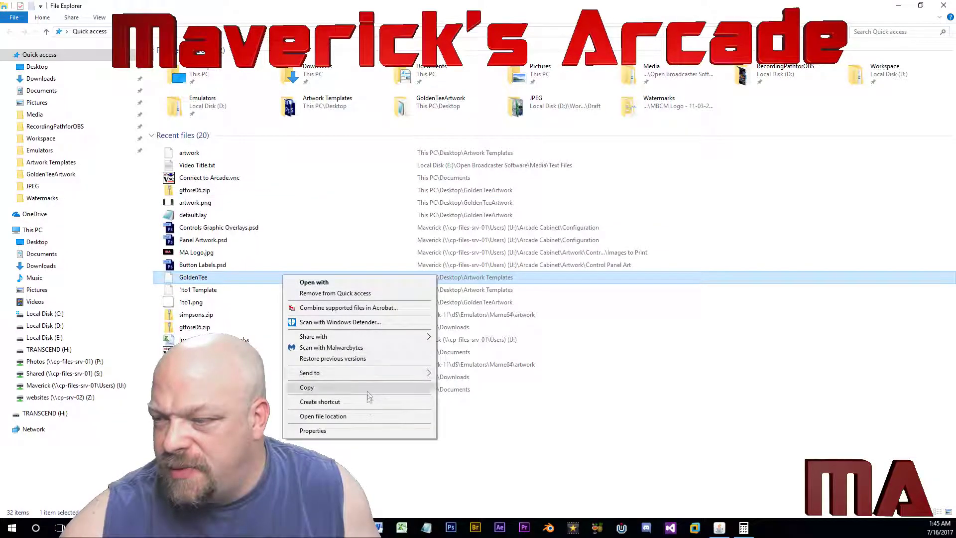
left_click(369, 418)
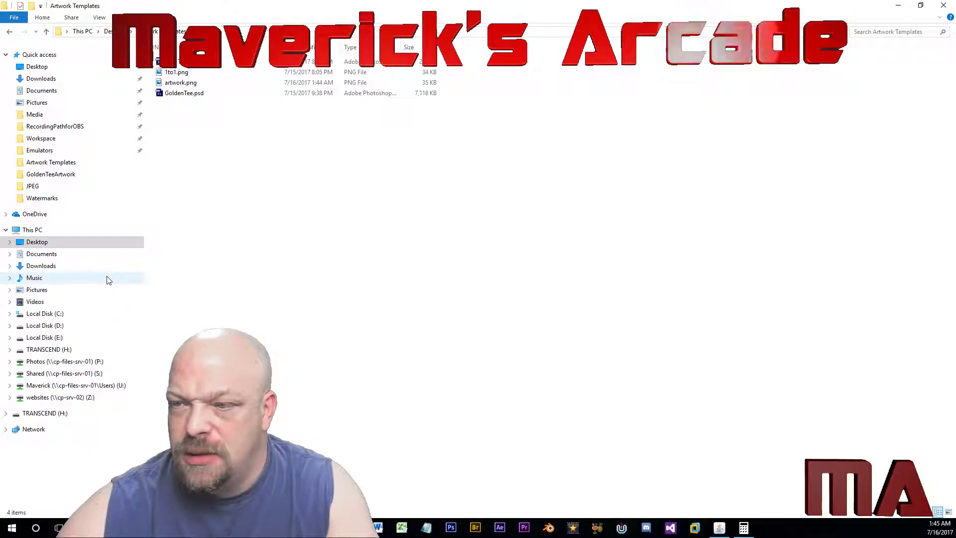
Open the gtfore06.zip archive from the GoldenTeeArtwork folder in a second File Explorer window placed over the first
key("super+e")
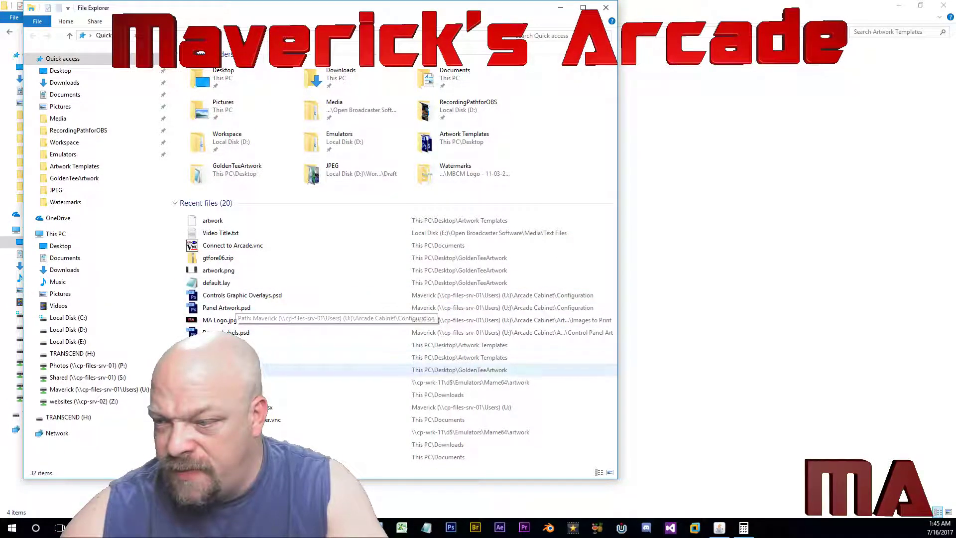
double_click(264, 394)
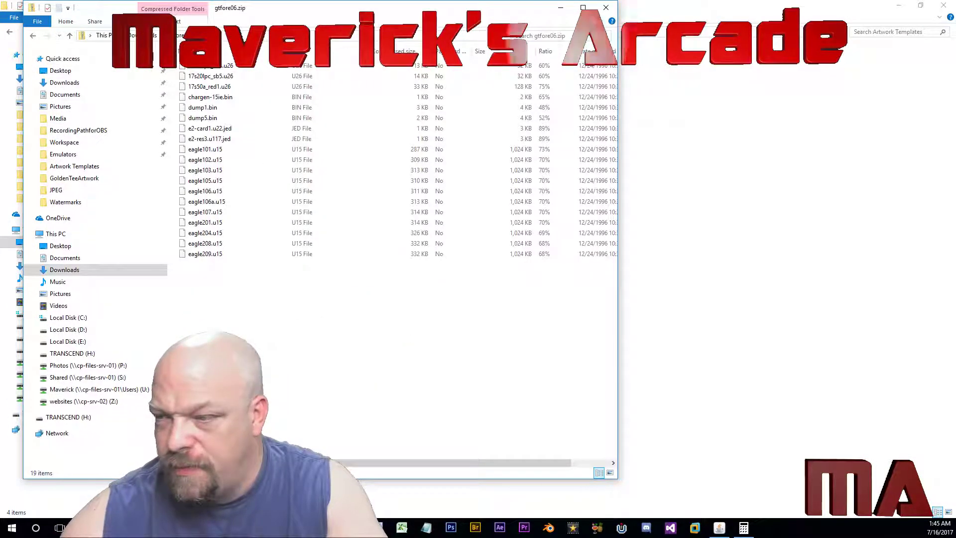
key("alt+Left")
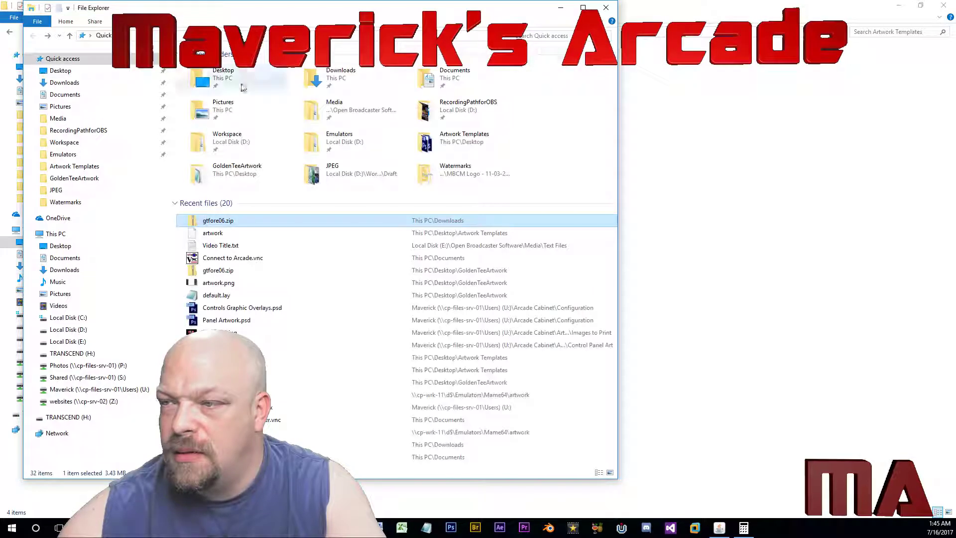
left_click(244, 395)
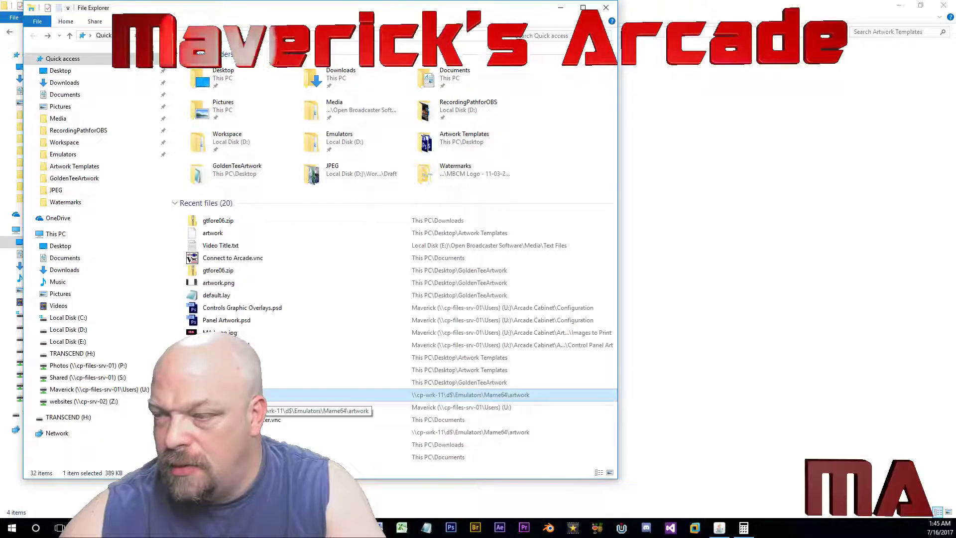
double_click(224, 270)
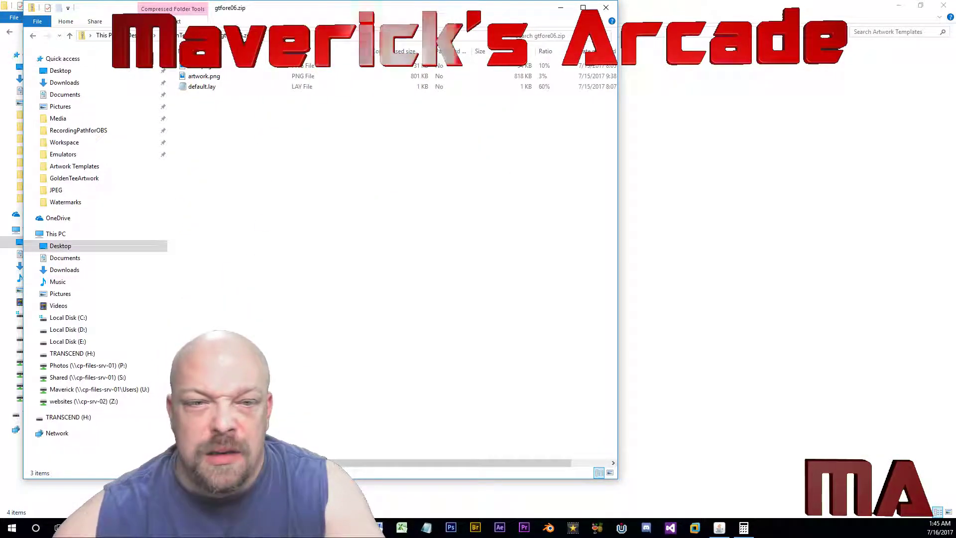
left_click_drag(265, 14, 268, 95)
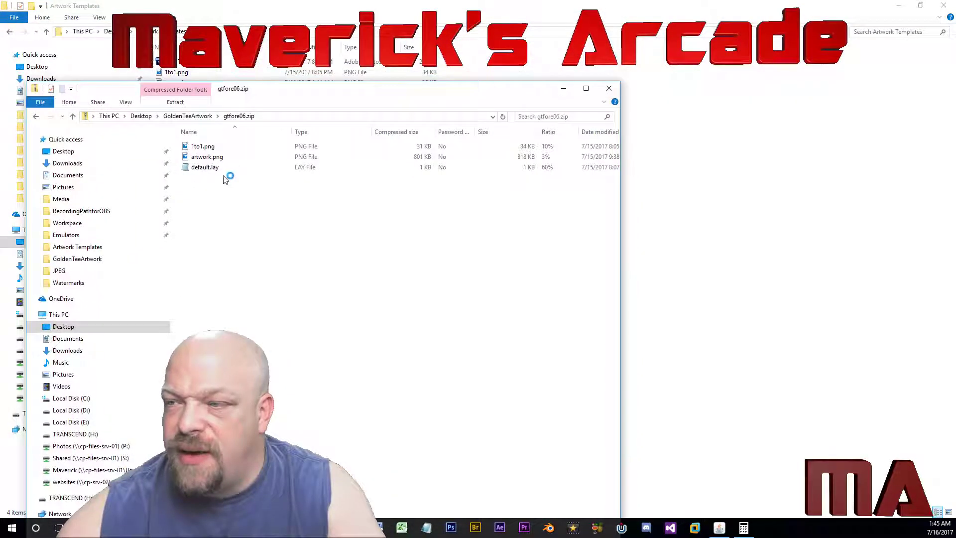
Copy 1to1.png and default.lay from gtfore06.zip into the Artwork Templates folder, skipping the already existing 1to1.png
left_click_drag(227, 202, 194, 145)
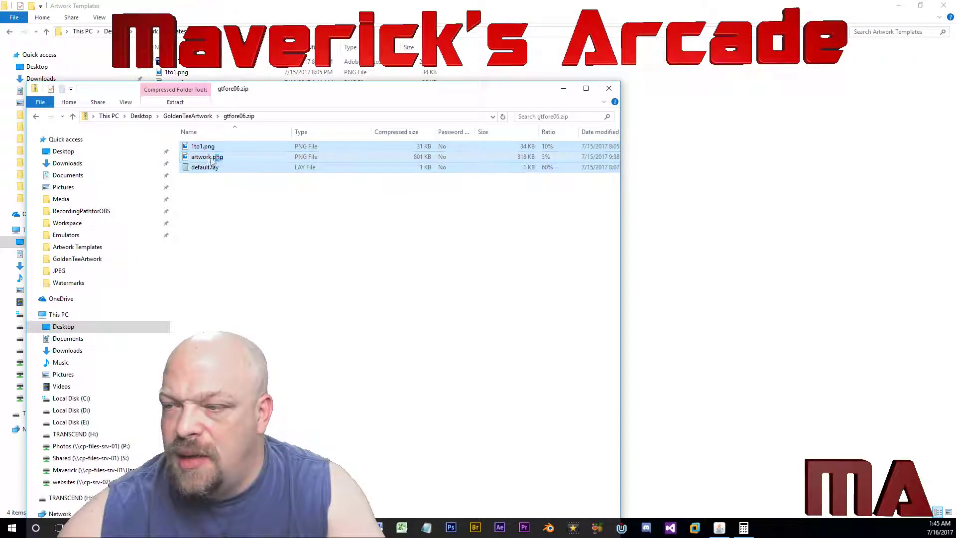
left_click(237, 194)
left_click(224, 169)
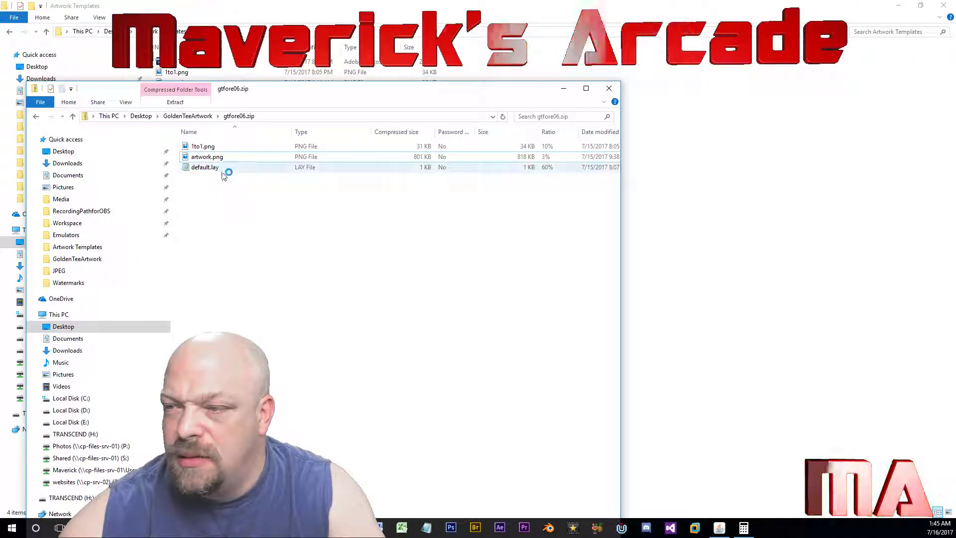
left_click(232, 148, "ctrl")
left_click_drag(466, 140, 726, 98)
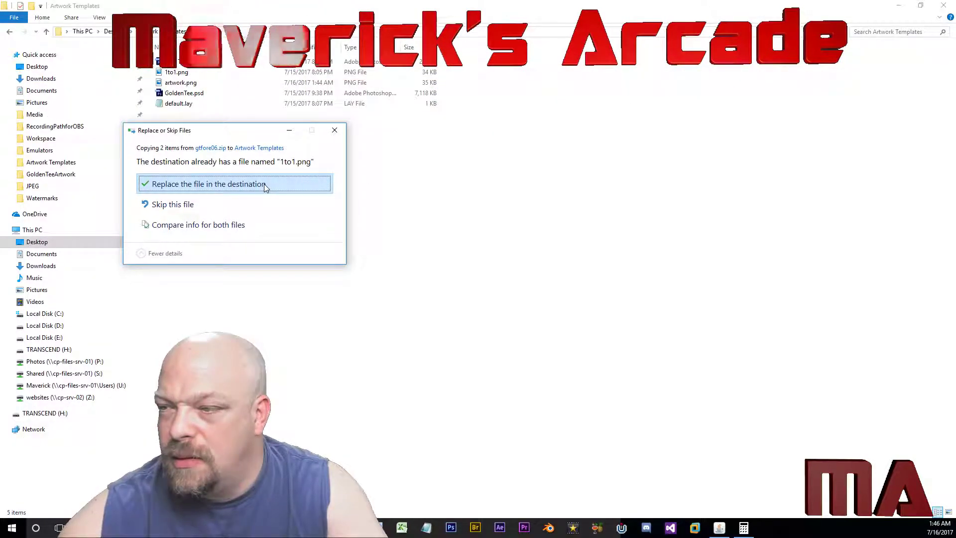
left_click(234, 201)
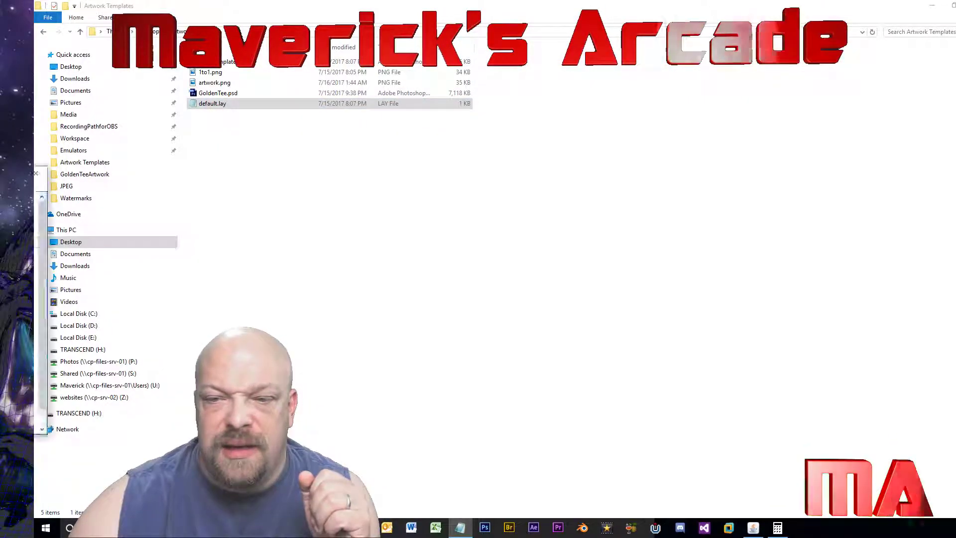
Examine the gtfore06.lay comment and the layout definitions of default.lay in Notepad
left_click_drag(512, 121, 419, 90)
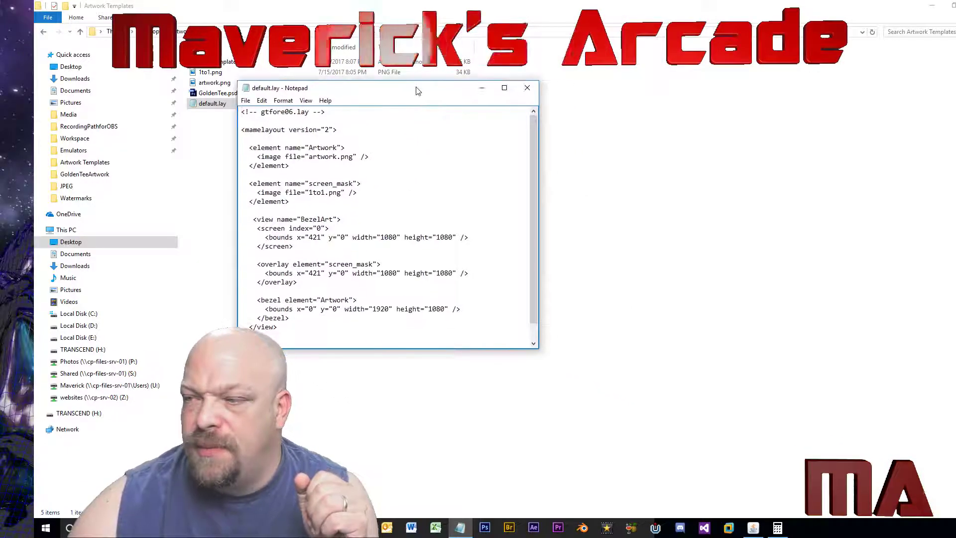
left_click(294, 111)
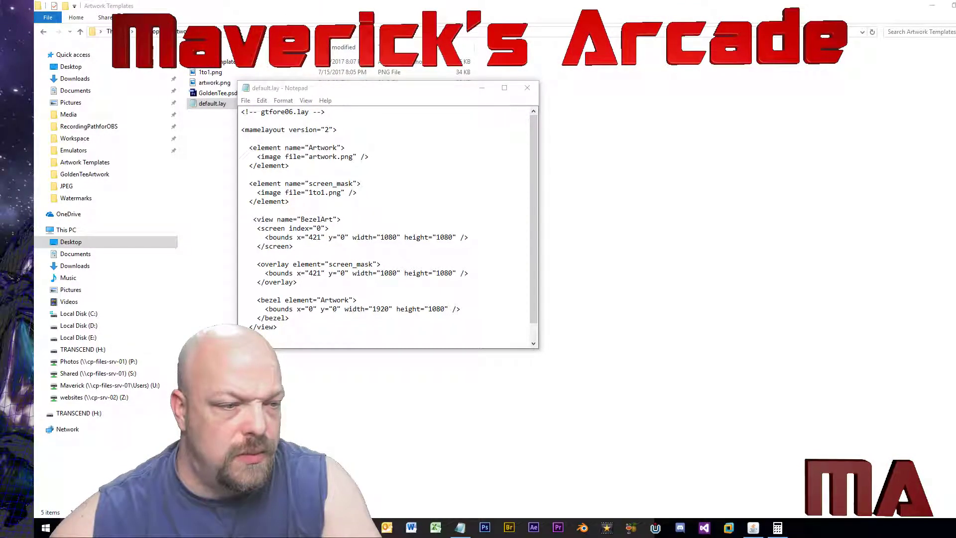
Return to the gtfore06.zip window and open the default.lay file inside the archive
key("super+e")
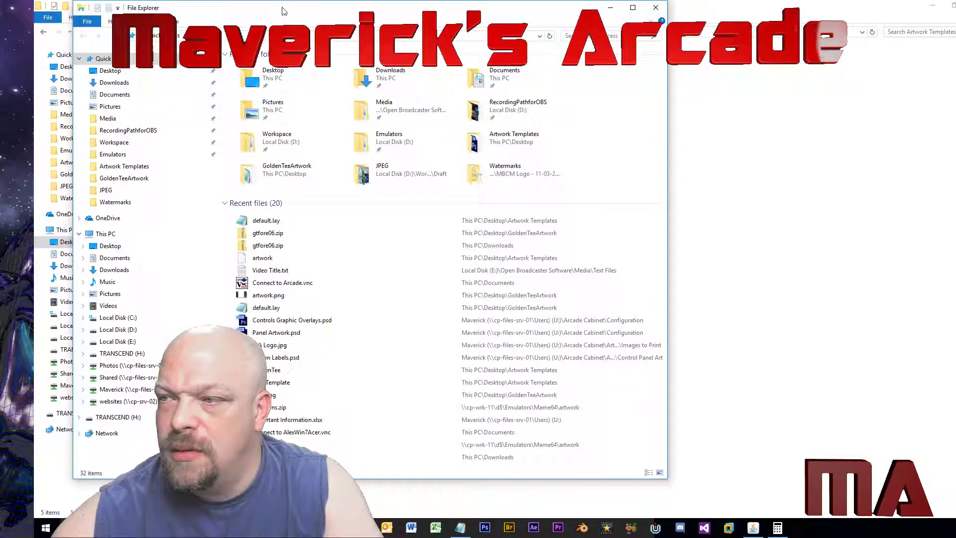
key("alt+F4")
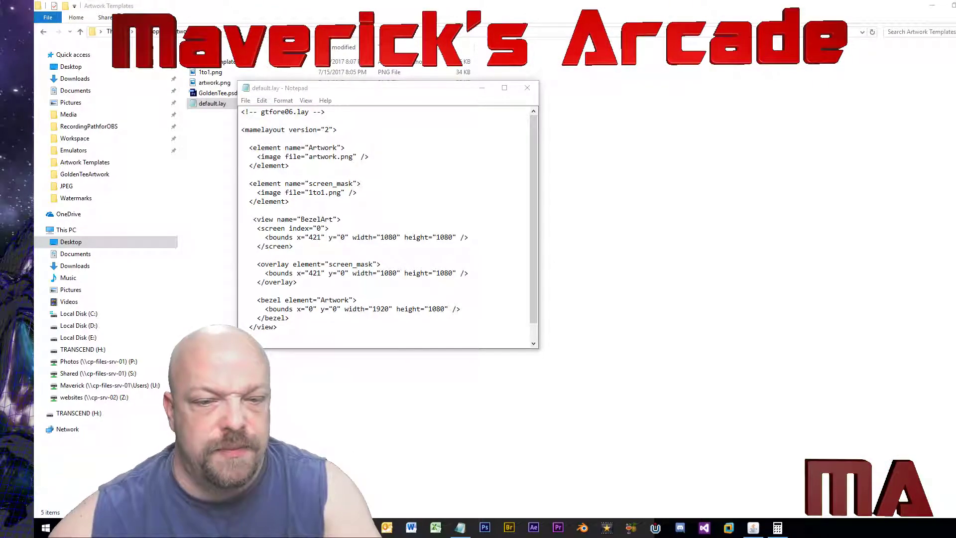
key("alt+Tab")
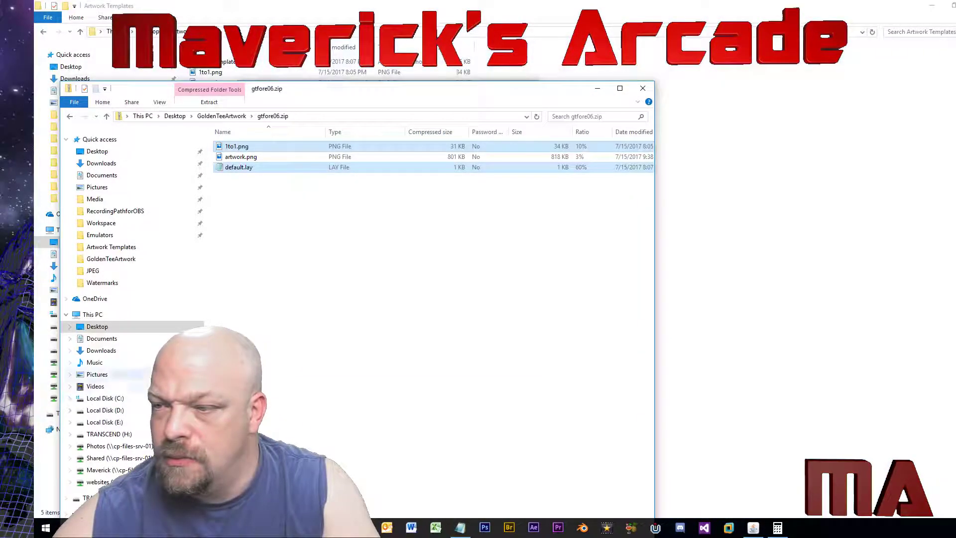
left_click(363, 325)
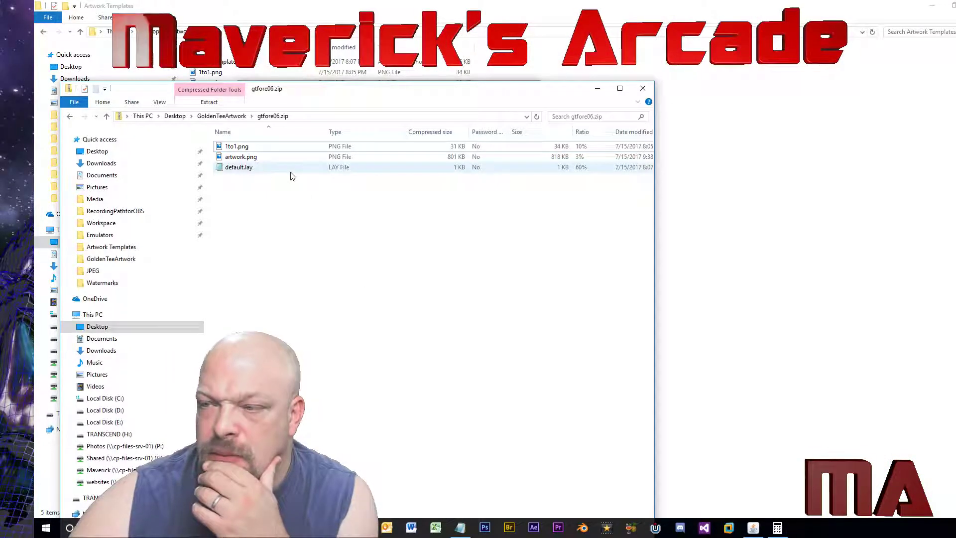
double_click(260, 168)
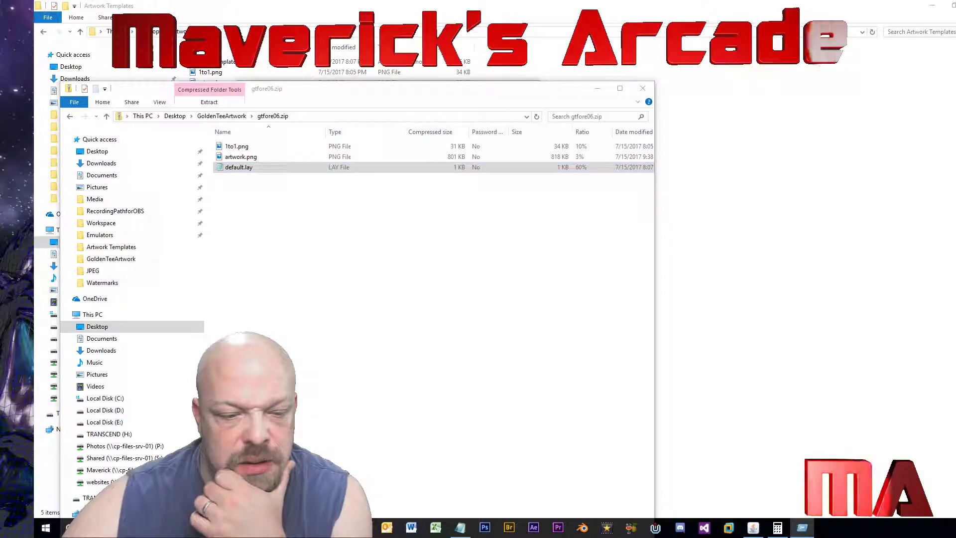
Reopen default.lay in Notepad, then enlarge its window and place it beside the archive's file list
key("alt+F4")
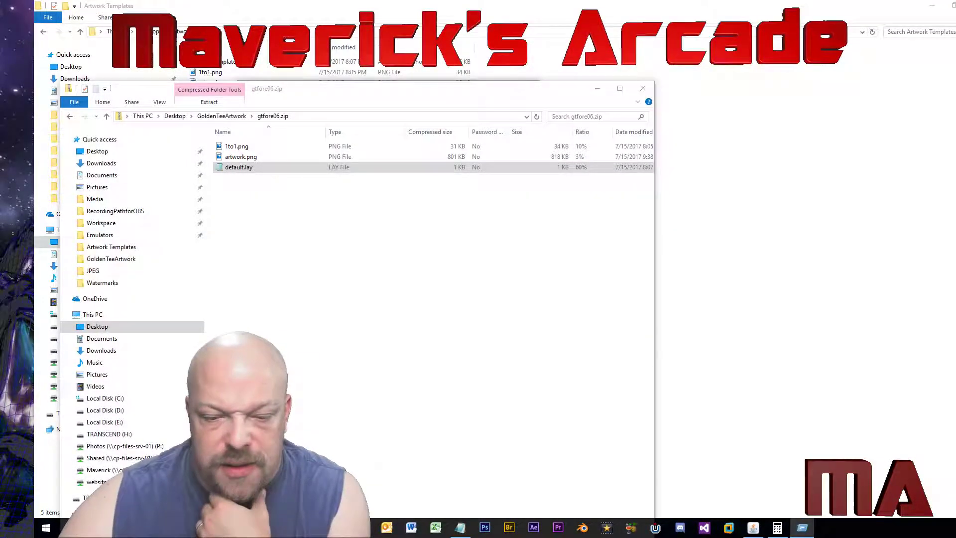
key("Return")
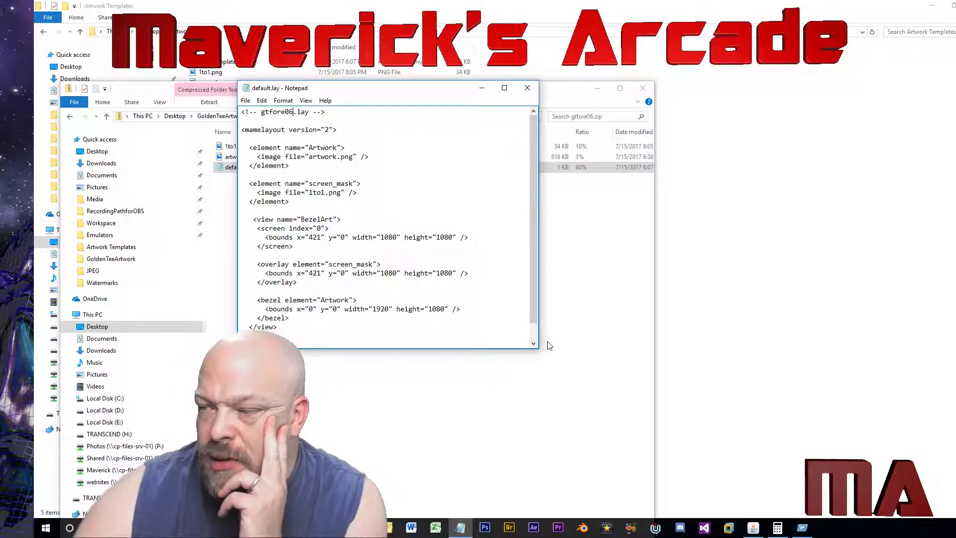
left_click_drag(541, 351, 673, 448)
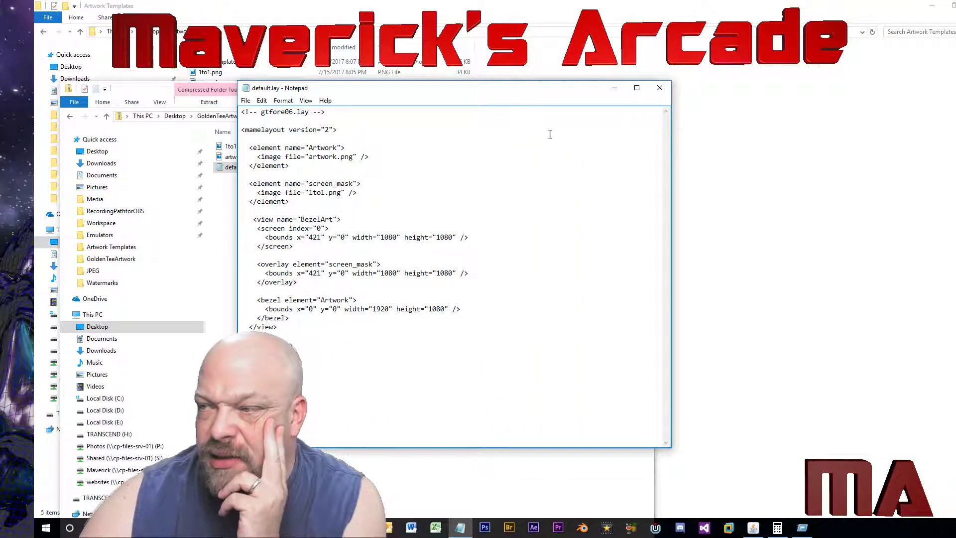
left_click_drag(506, 101, 687, 85)
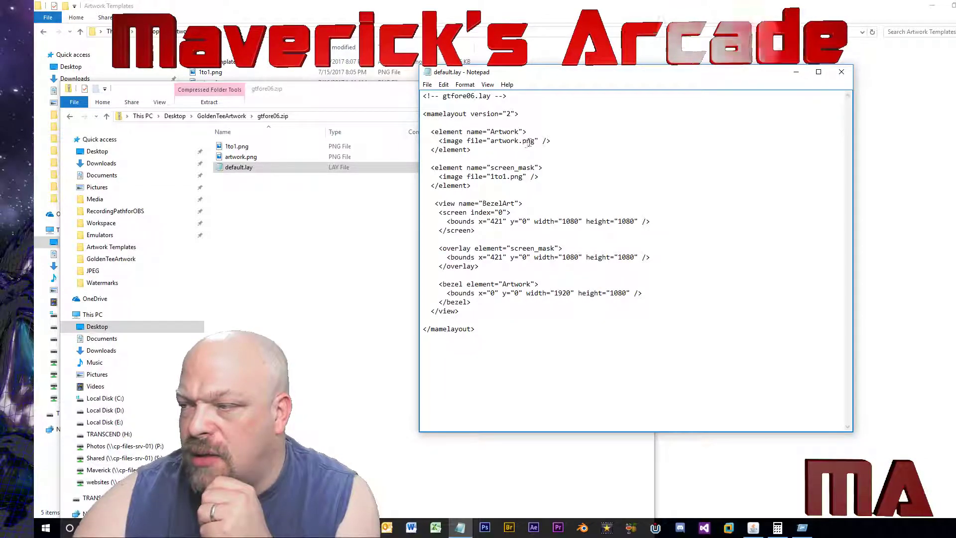
Change the image file of the screen_mask element in default.lay to screenmask.png
left_click(504, 176)
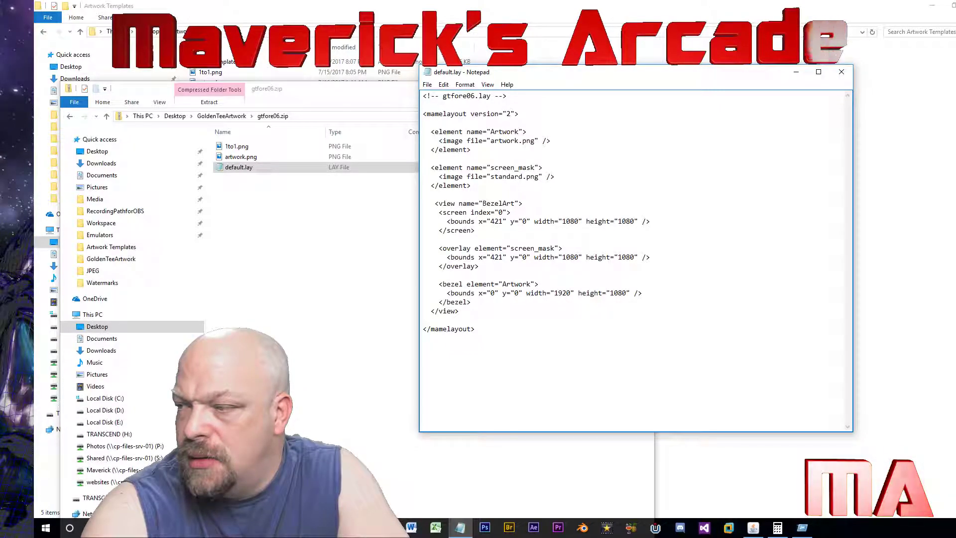
key("BackSpace")
key("BackSpace")
key("BackSpace")
key("BackSpace")
key("BackSpace")
key("BackSpace")
key("BackSpace")
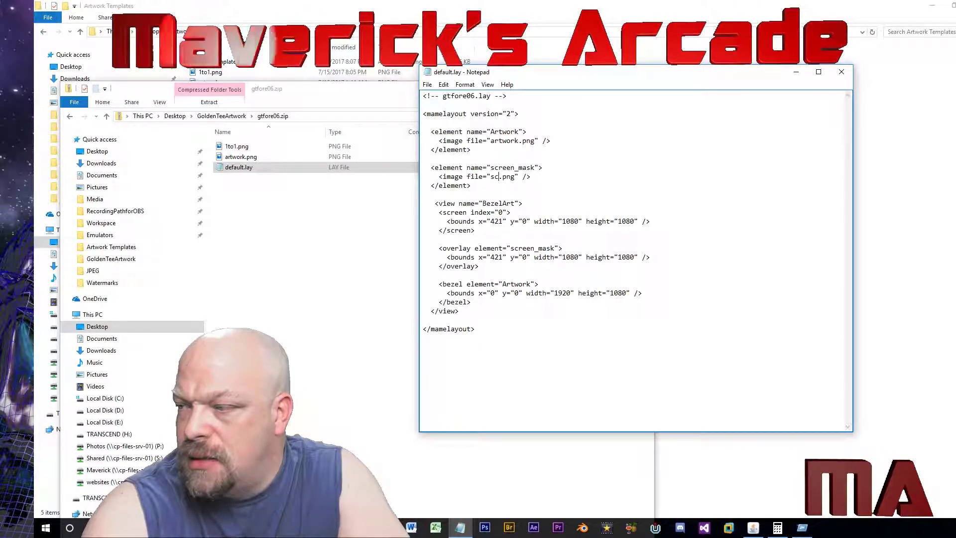
type("creenmask")
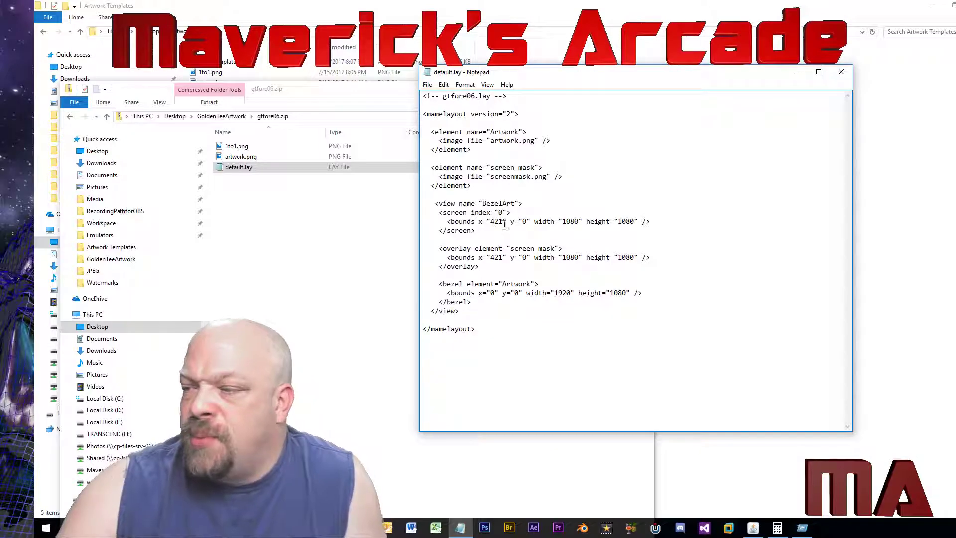
Set the width in the screen index 0 bounds of the BezelArt view to 1440
double_click(571, 222)
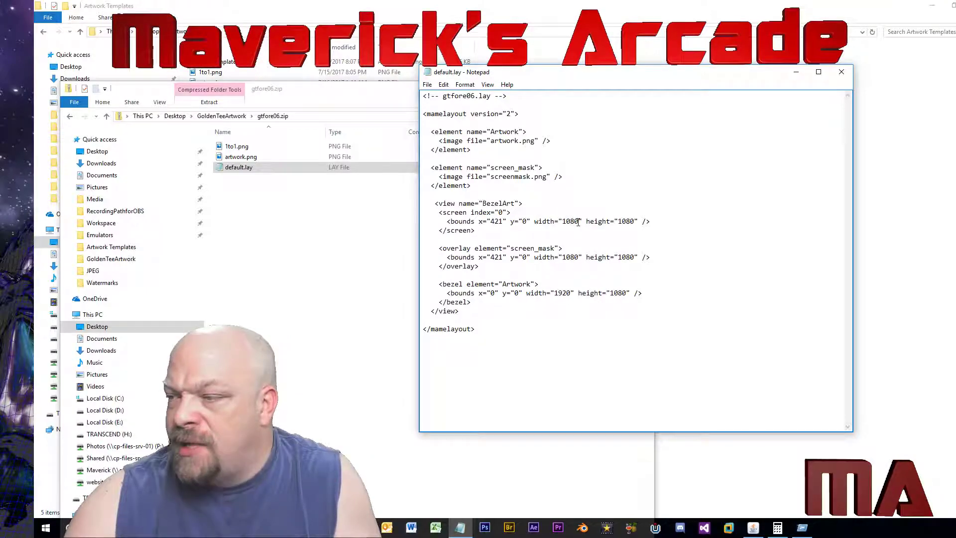
key("shift+Left")
key("shift+Left")
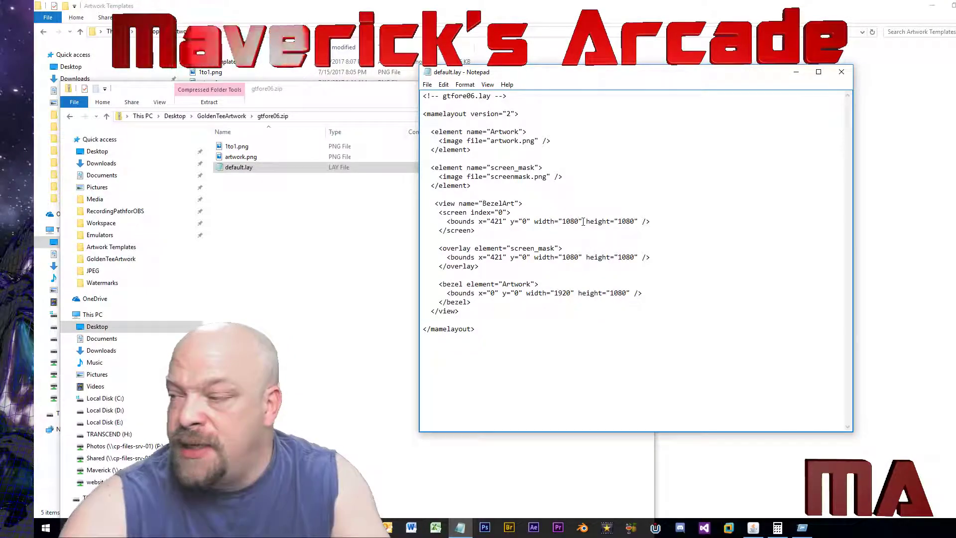
key("shift+Left")
key("shift+Left")
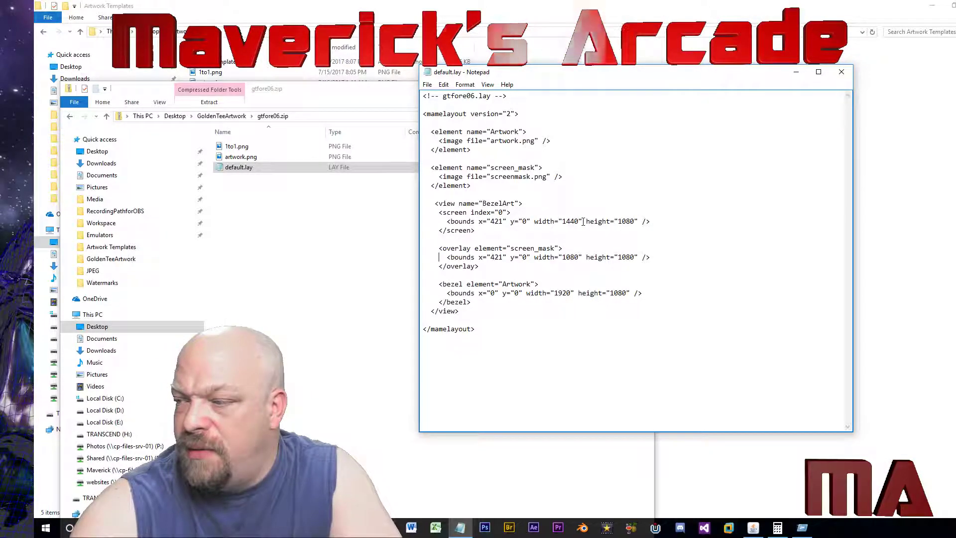
Set the width in the screen_mask overlay bounds to 1440
key("Right")
key("Right")
key("Right")
key("Right")
key("Right")
key("Right")
key("Right")
key("Right")
key("Right")
key("Right")
key("Right")
key("Right")
key("Right")
key("Right")
key("Right")
key("Right")
key("Right")
key("Right")
key("Right")
key("Right")
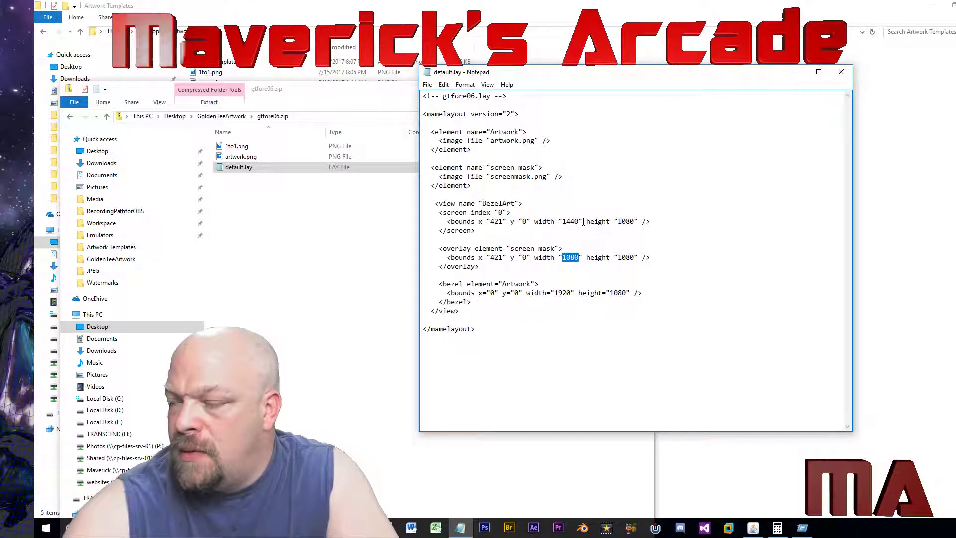
type("1440")
Set the x position to 241 in both the screen bounds and the screen_mask overlay bounds
key("Left")
key("Left")
key("Left")
key("Left")
key("Left")
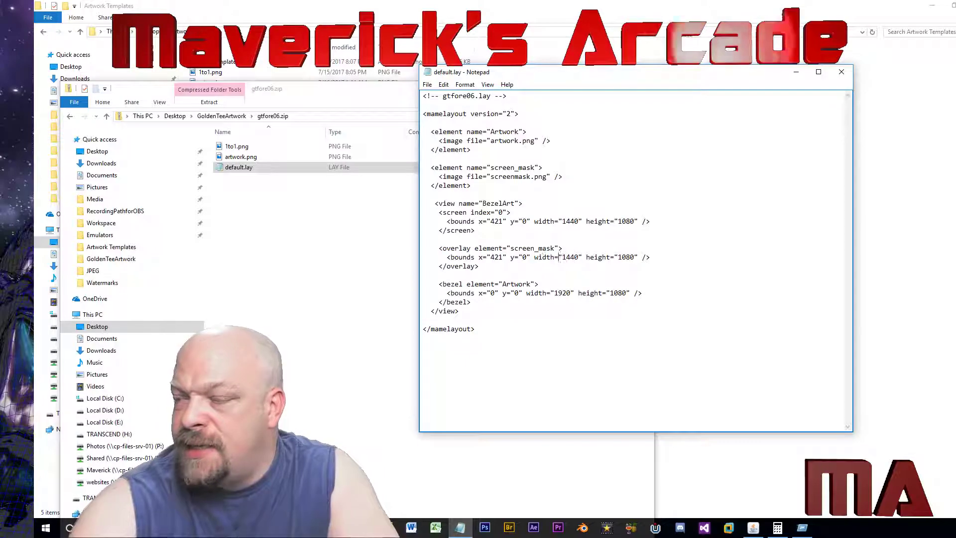
key("Up")
key("Left")
key("Left")
key("Left")
key("Left")
key("Left")
key("Left")
key("Left")
key("Left")
key("Left")
key("Left")
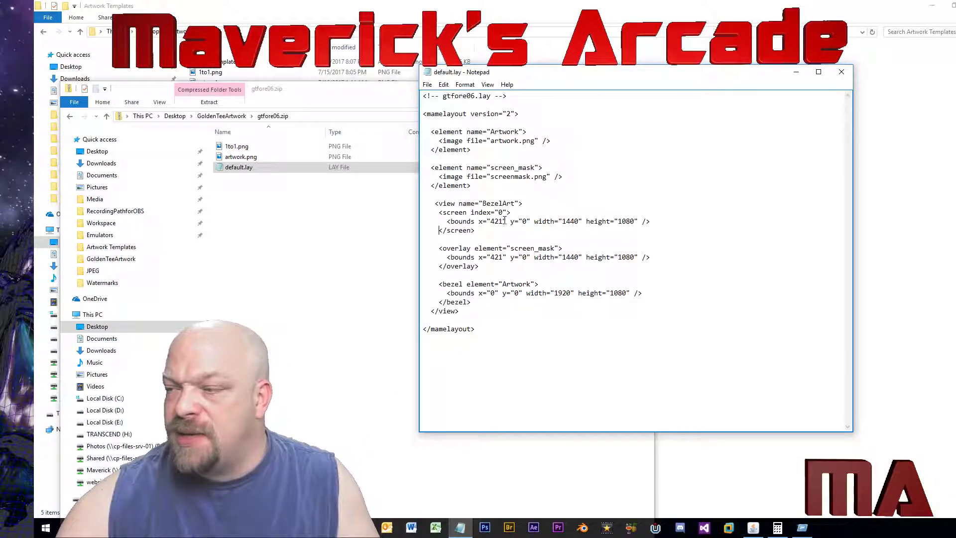
key("Up")
key("Right")
key("Right")
key("Right")
key("Right")
key("Right")
key("Right")
key("Right")
key("Right")
key("Right")
key("Right")
key("Right")
key("Right")
key("Right")
key("Right")
key("Right")
key("Right")
key("shift+Left")
key("shift+Left")
key("shift+Left")
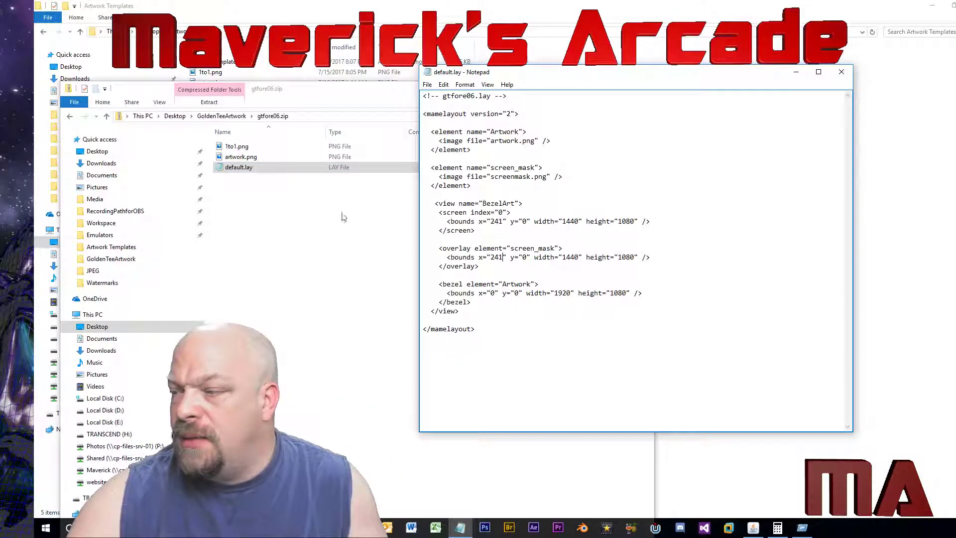
Close the gtfore06.zip window without changing the archive's files
right_click(249, 147)
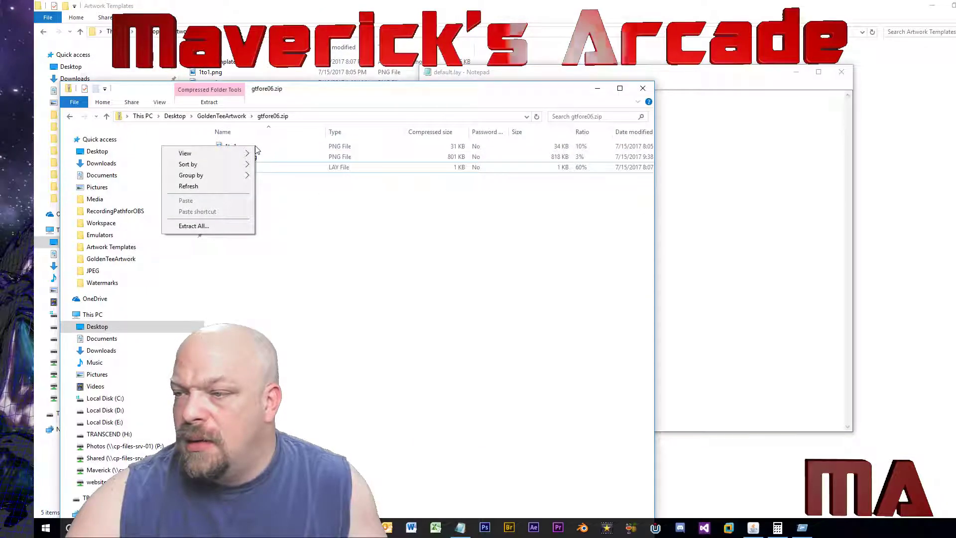
left_click(287, 151)
right_click(285, 148)
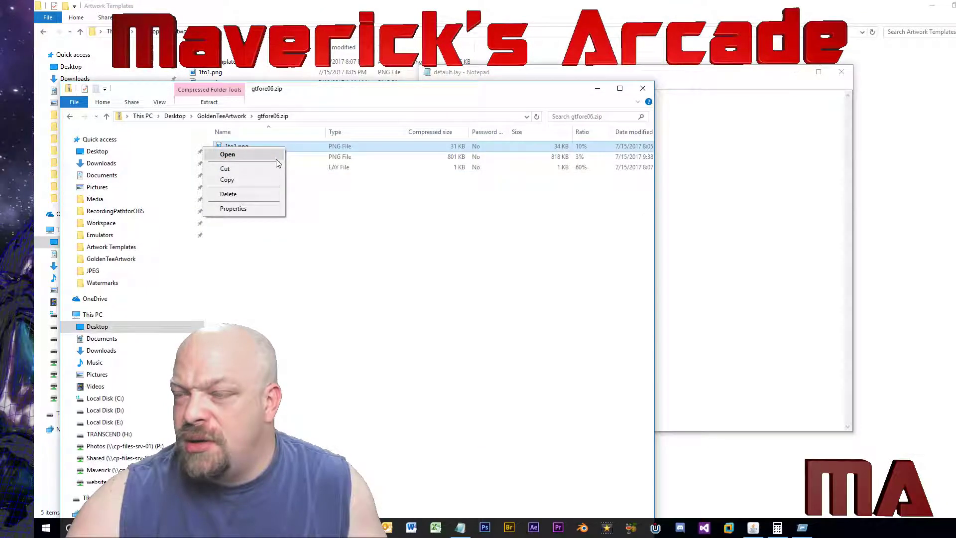
left_click(336, 196)
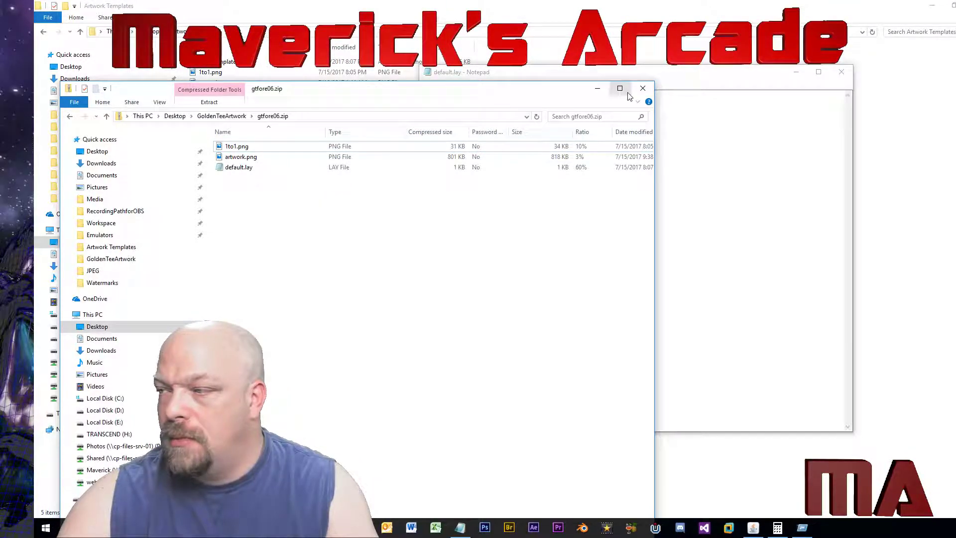
left_click(642, 89)
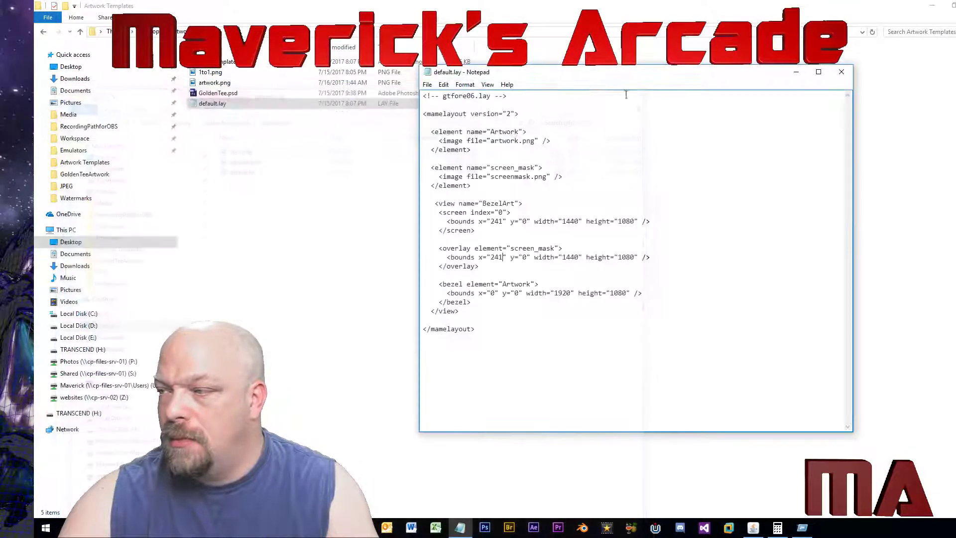
Open 1to1.png from the Artwork Templates folder in Adobe Photoshop CS6
left_click(221, 75)
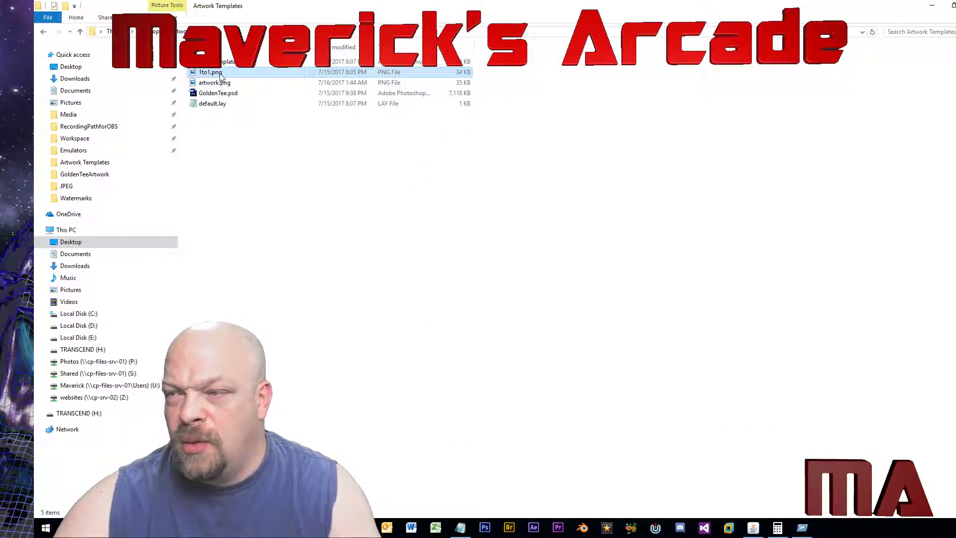
right_click(221, 75)
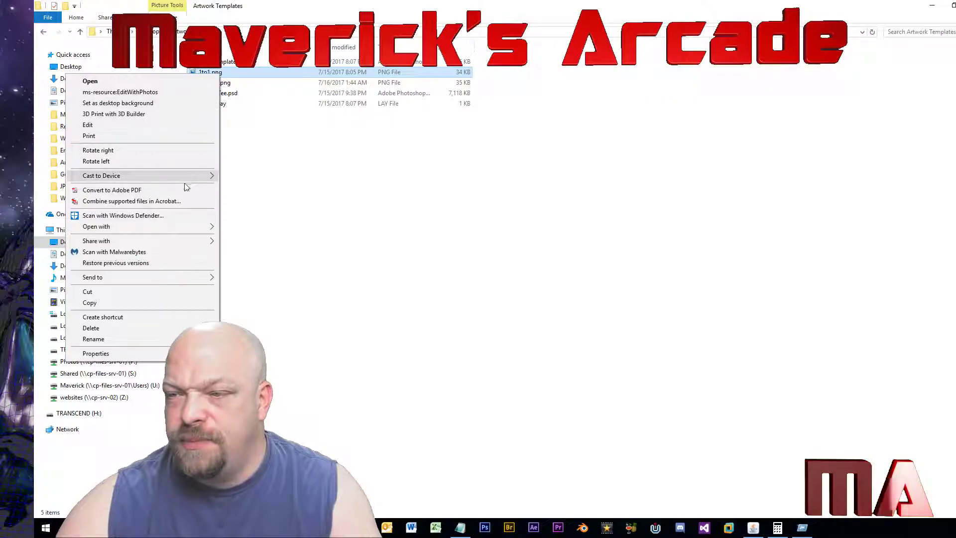
mouse_move(174, 225)
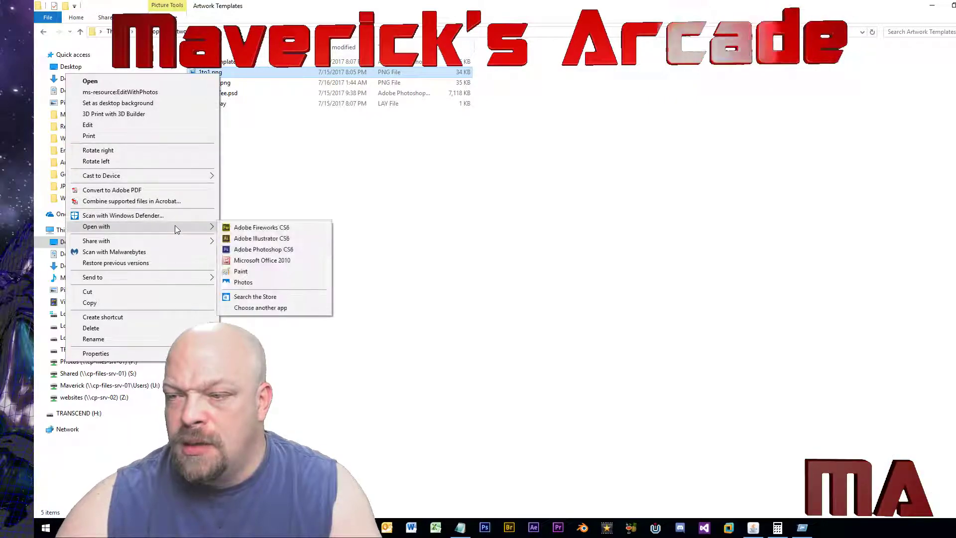
left_click(269, 254)
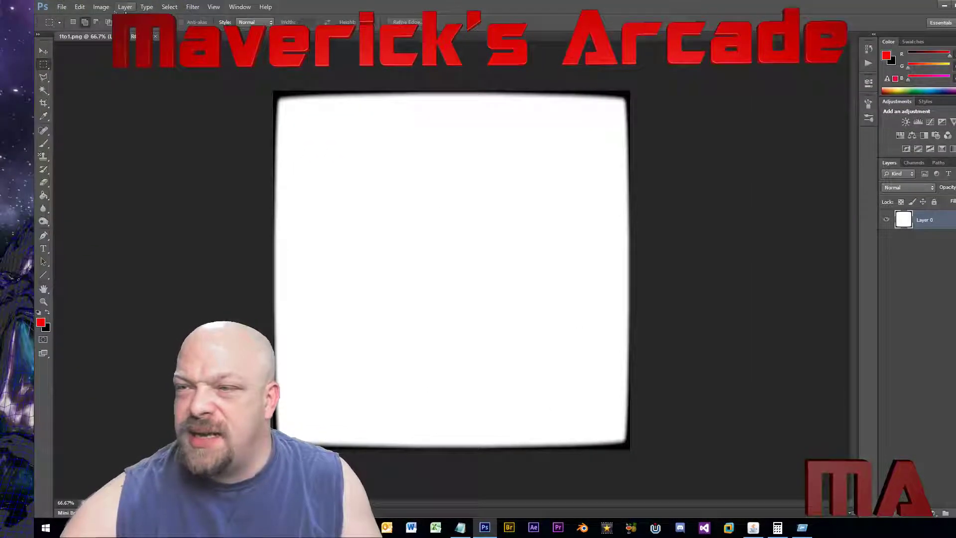
Resize the mask image to 1440 × 1080 pixels with proportions unconstrained
left_click(102, 7)
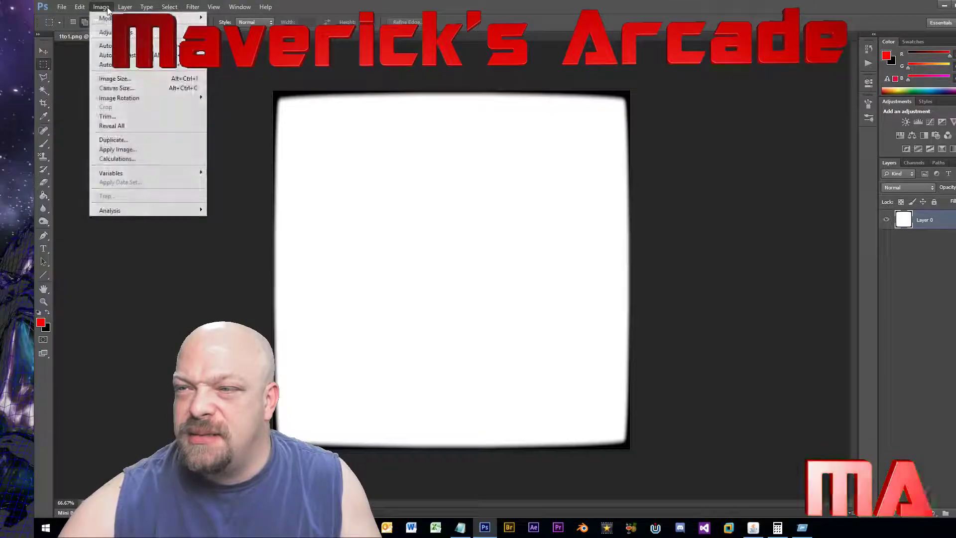
left_click(129, 80)
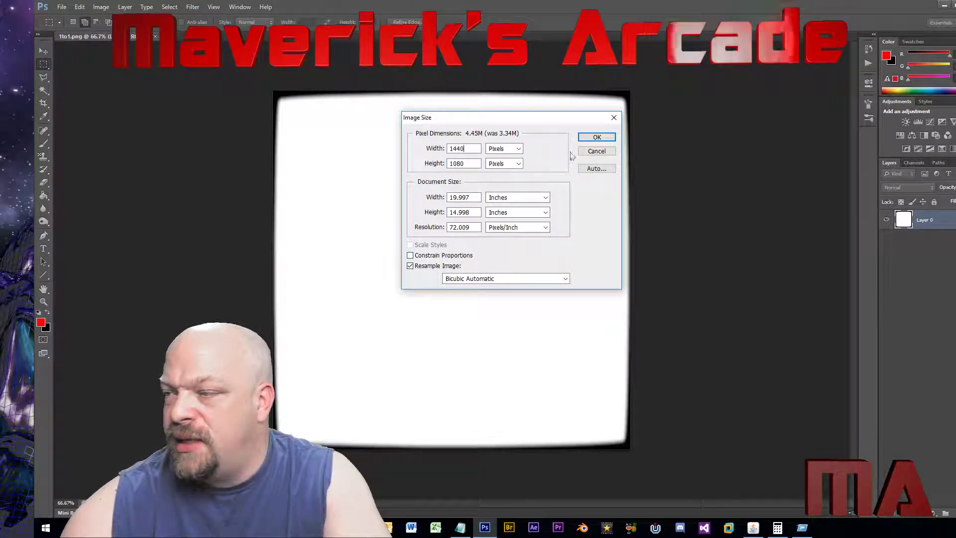
key("Return")
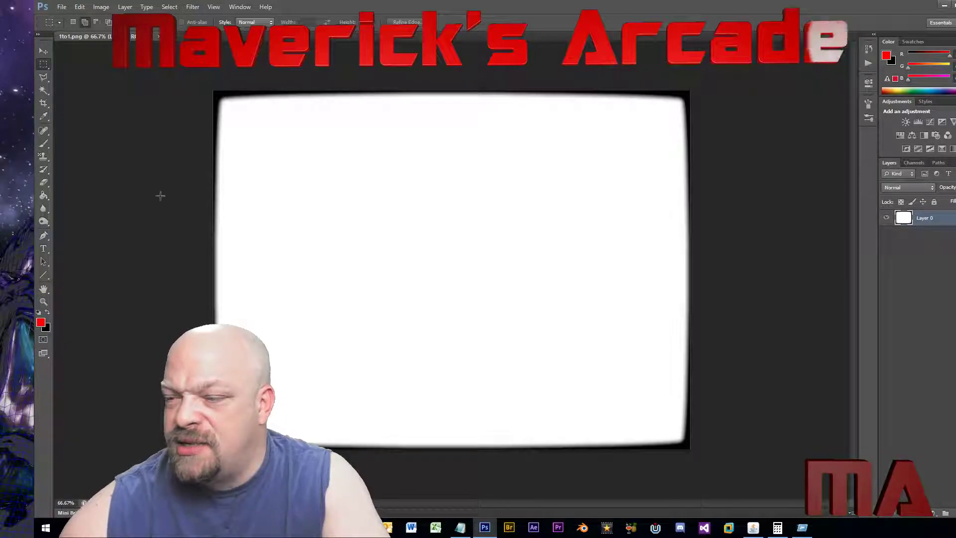
Save the resized mask as a PNG copy named screenmask in the Artwork Templates folder
left_click(62, 6)
left_click(83, 128)
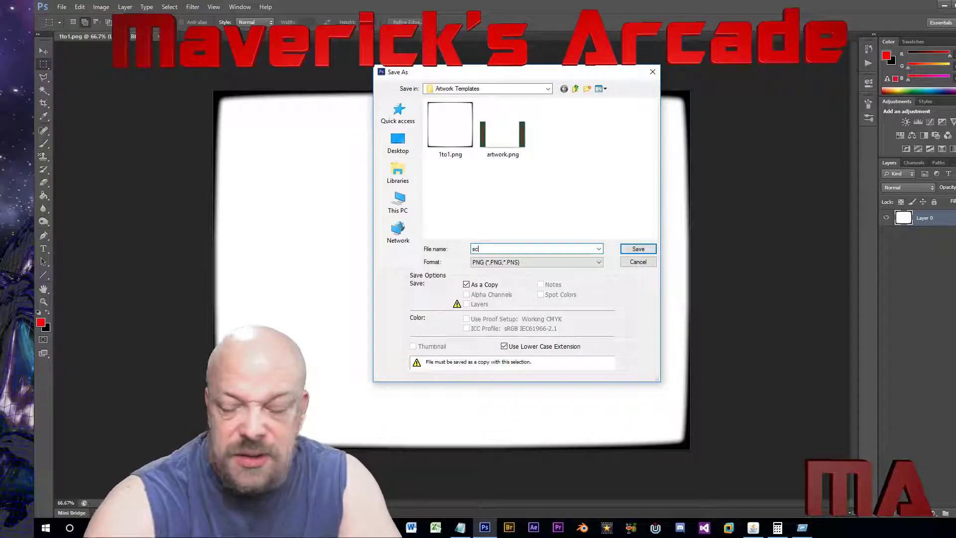
type("screenmask")
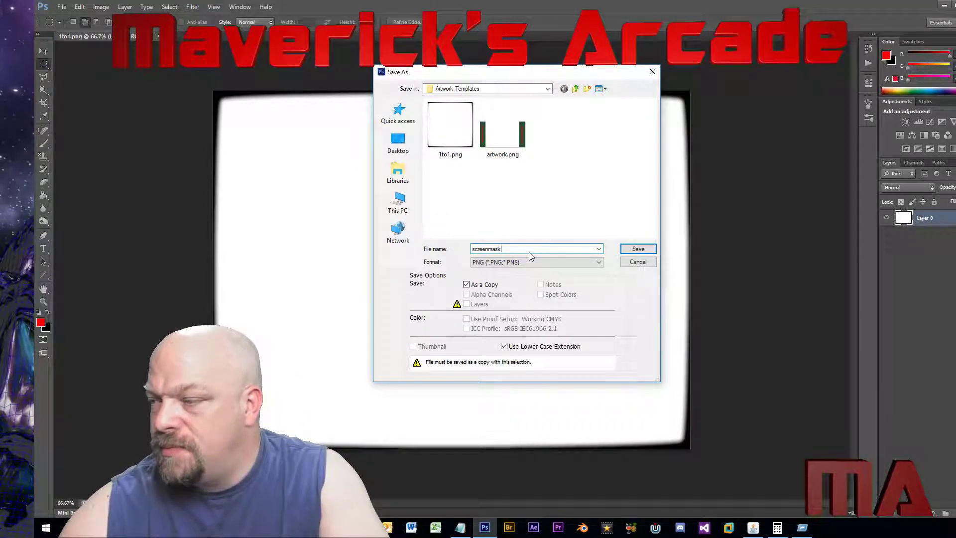
type(".pn")
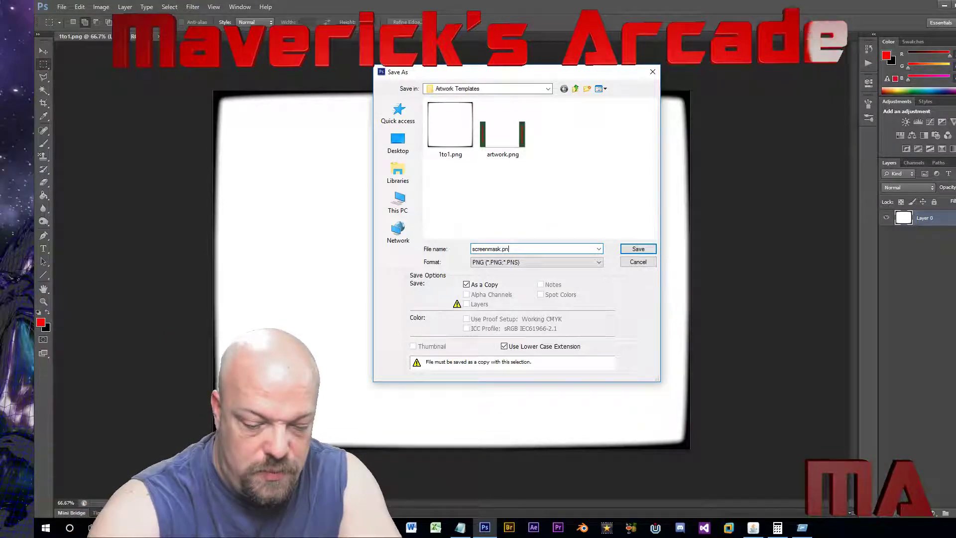
type("g")
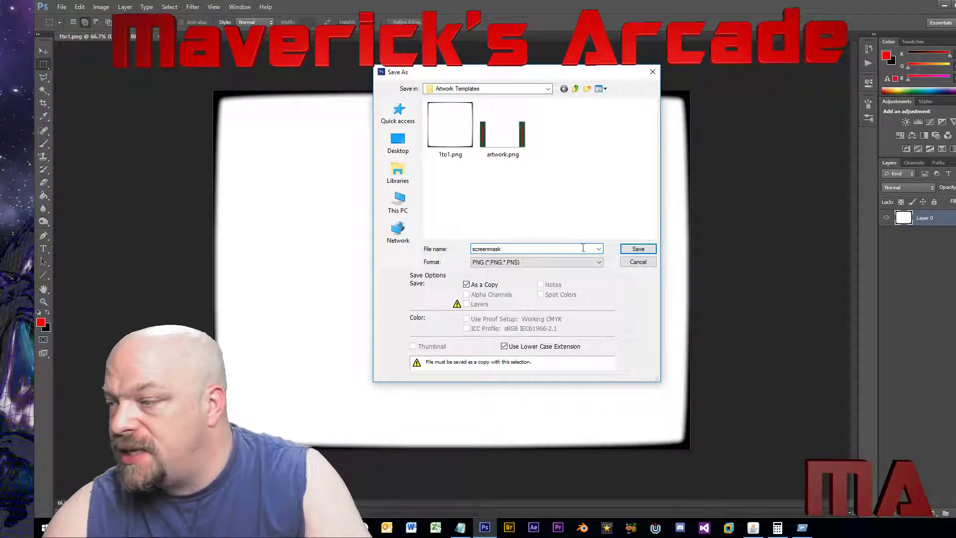
left_click(638, 249)
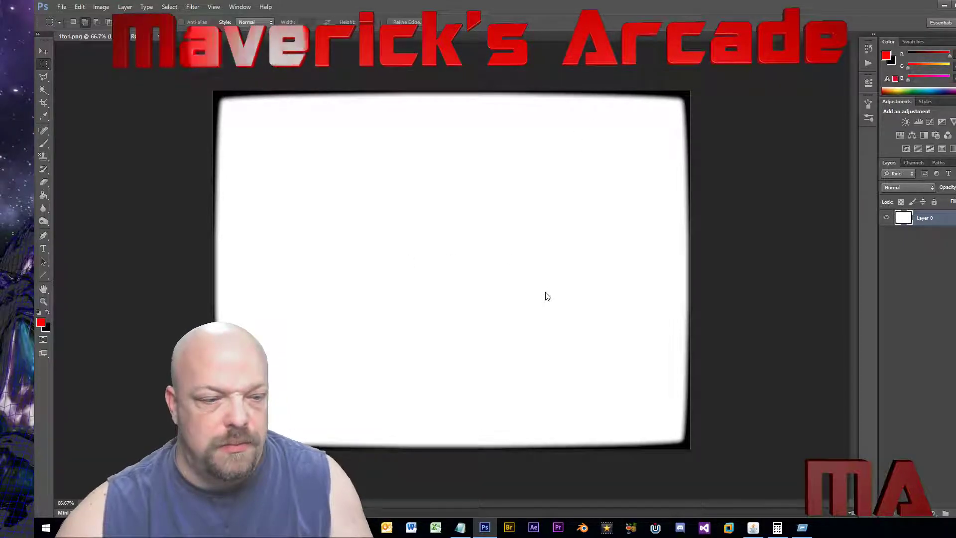
Quit Photoshop without saving the changes to 1to1.png
key("alt+Tab")
key("alt+Tab")
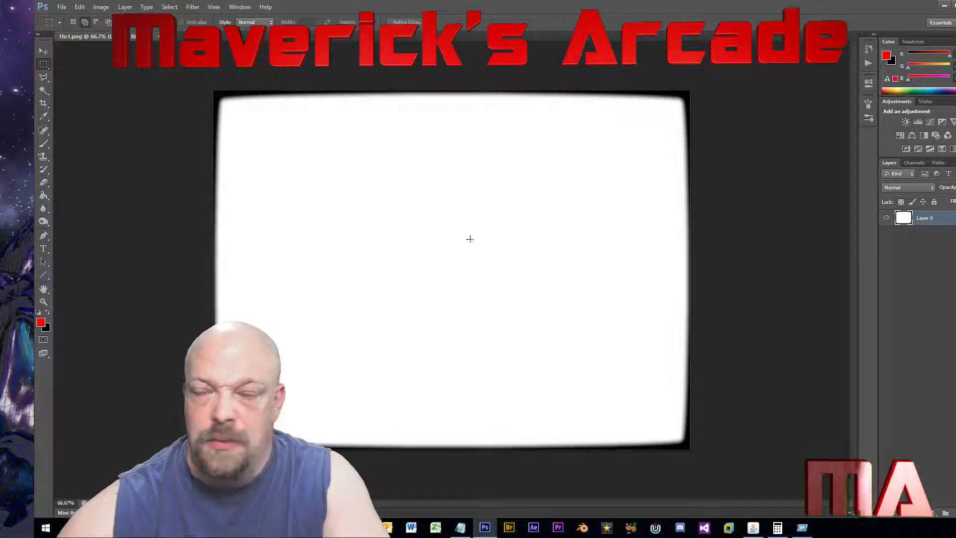
key("ctrl+q")
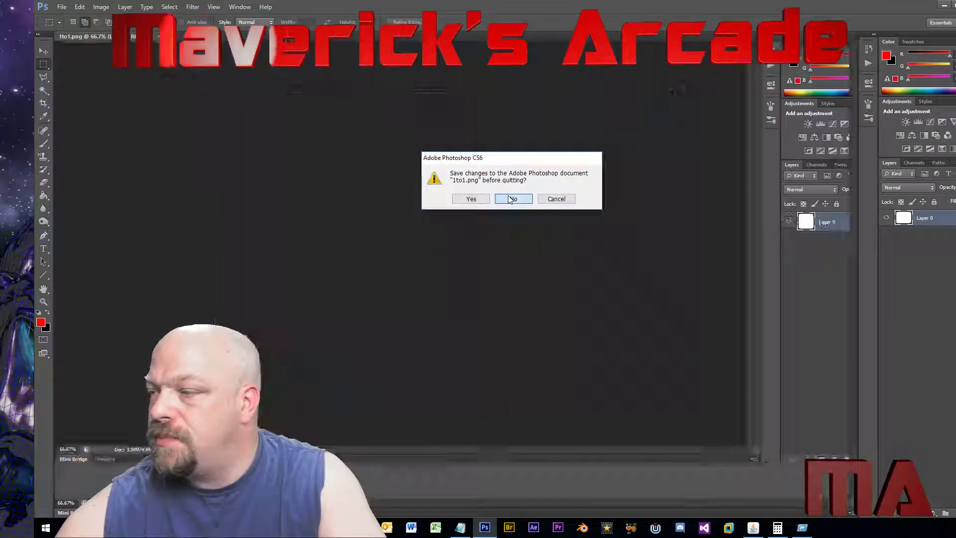
left_click(512, 199)
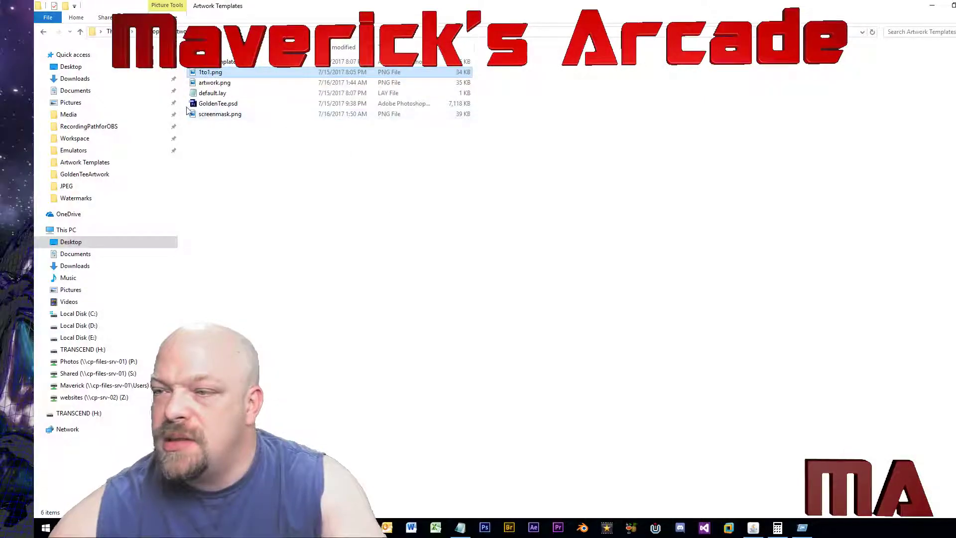
Rename screenmask.png in the Artwork Templates folder to 4by3screenmask.png
left_click(221, 114)
left_click(221, 115)
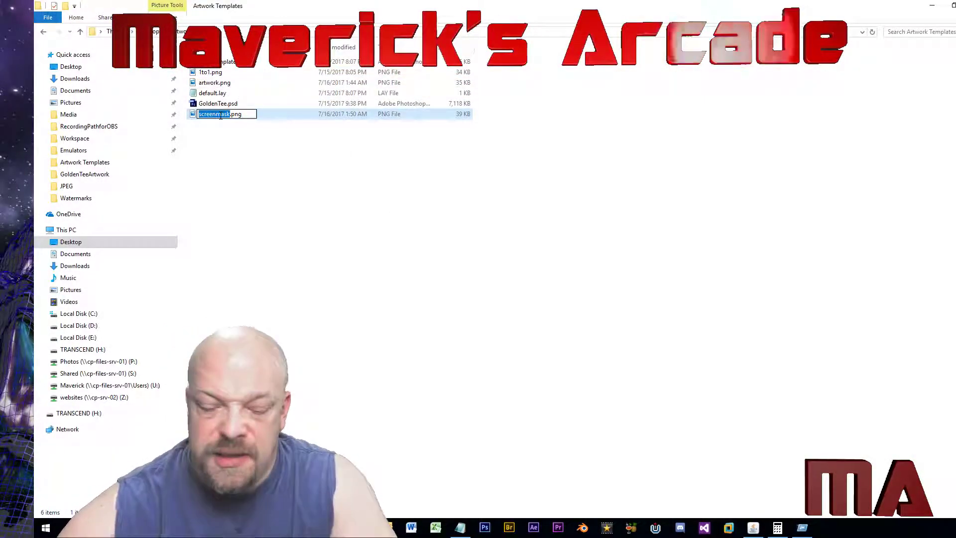
key("Home")
type("4by3")
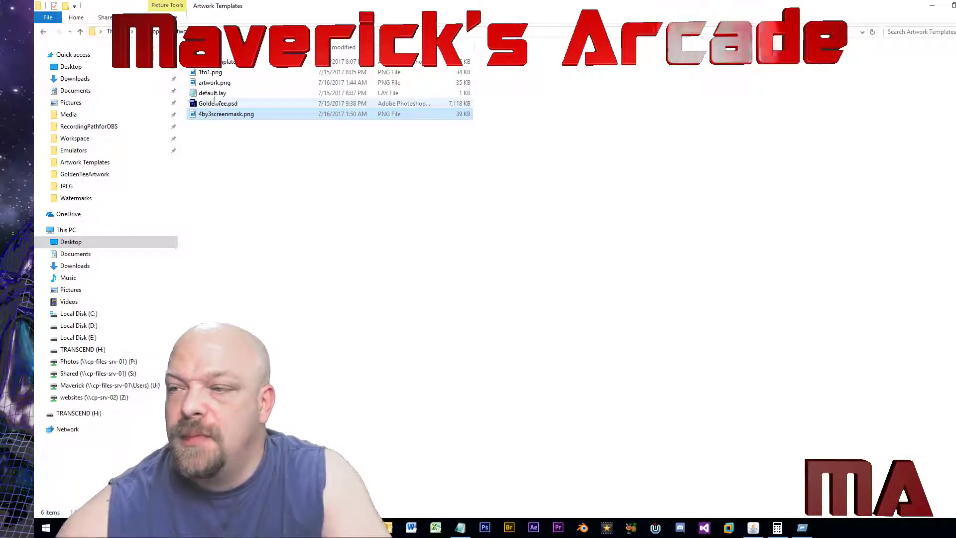
Open default.lay for a check, and compress it with artwork.png and 4by3screenmask.png into one zip archive in the Artwork Templates folder
double_click(212, 93)
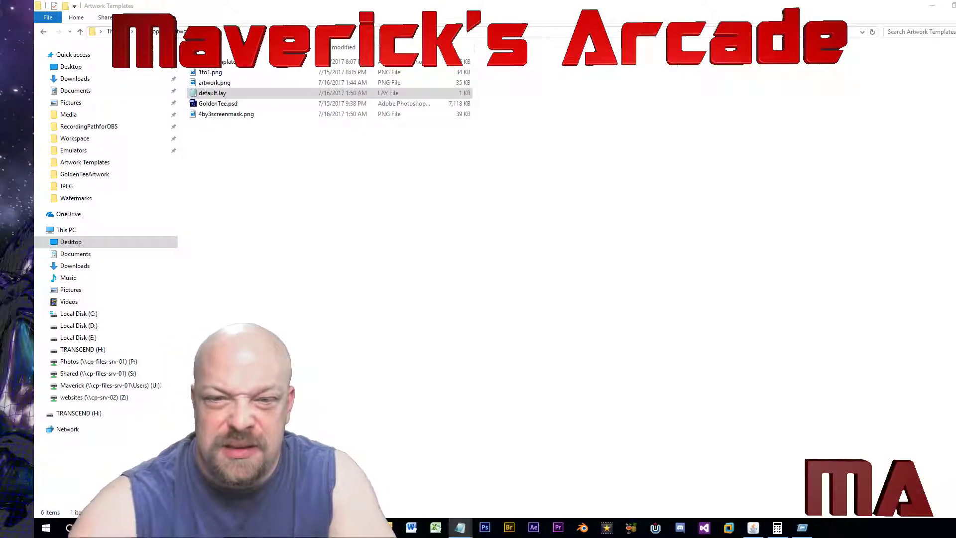
key("alt+Tab")
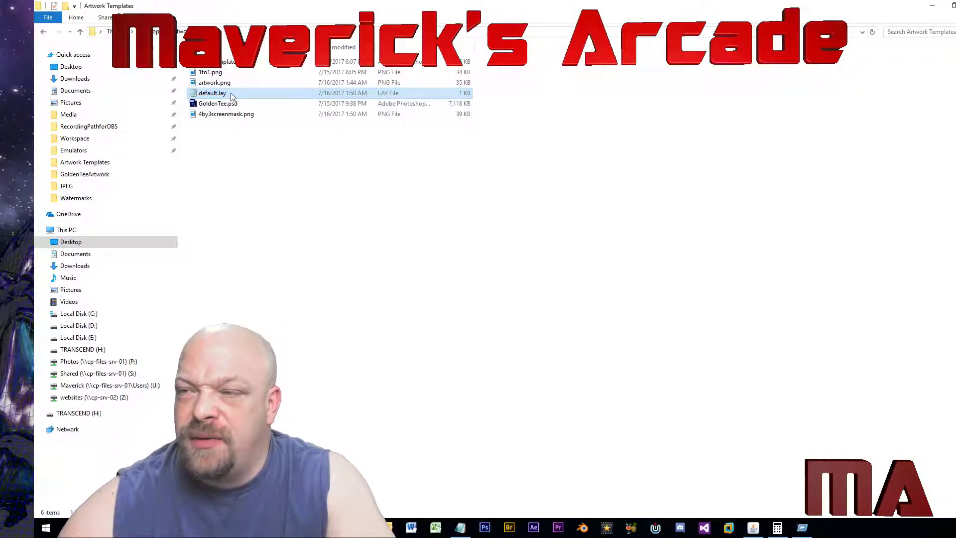
left_click(219, 82, "ctrl")
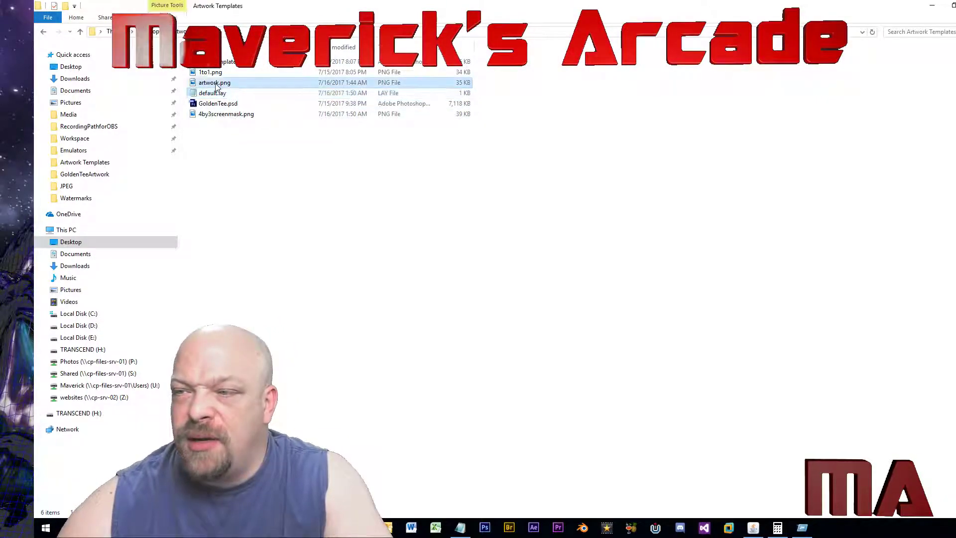
left_click(223, 115, "ctrl")
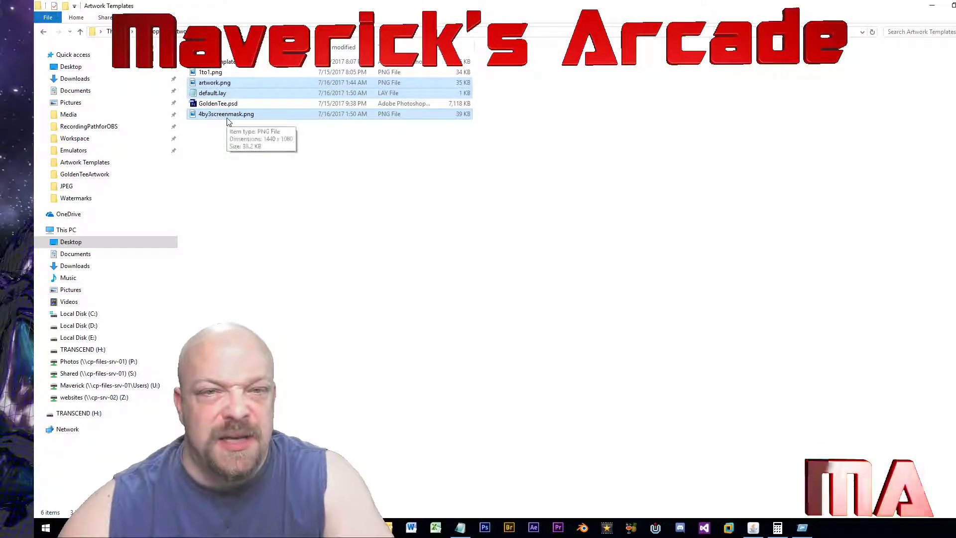
right_click(213, 93)
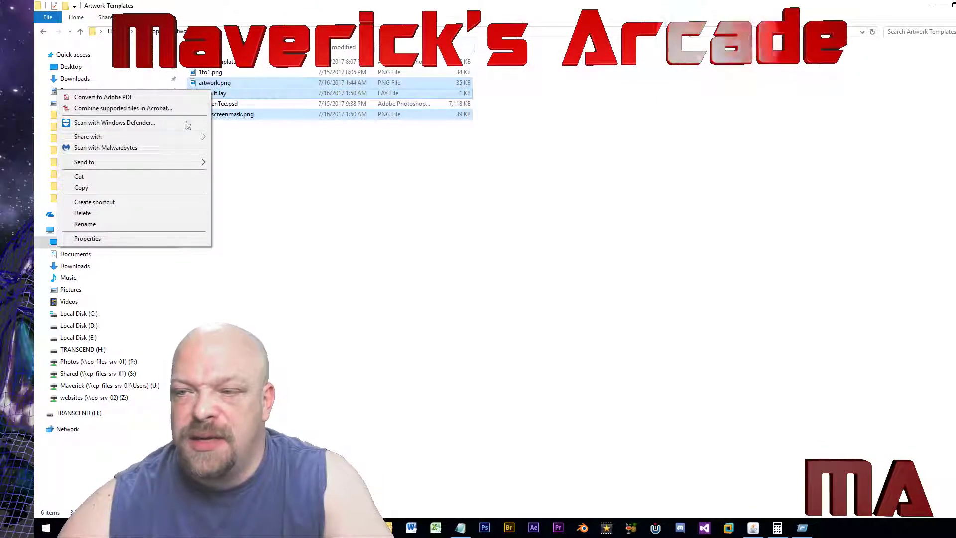
mouse_move(175, 165)
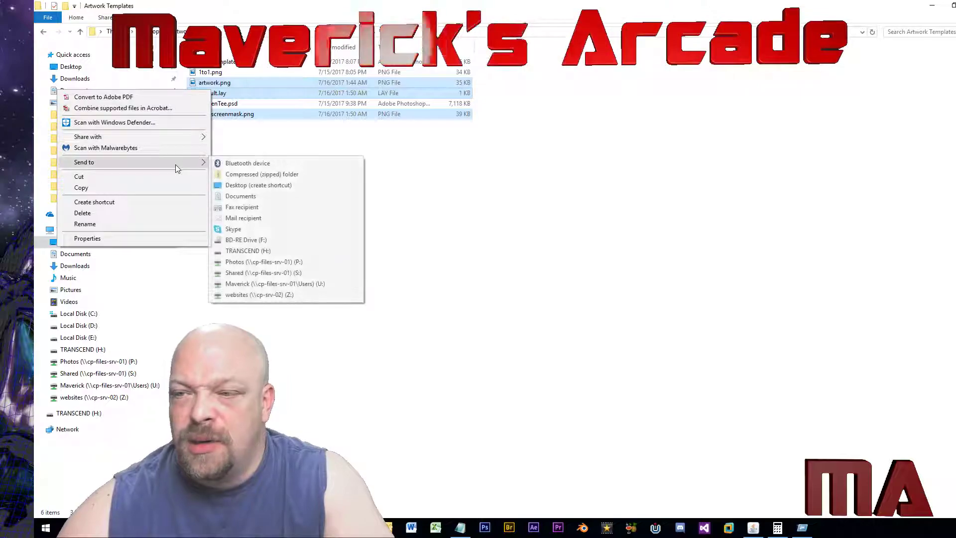
left_click(251, 174)
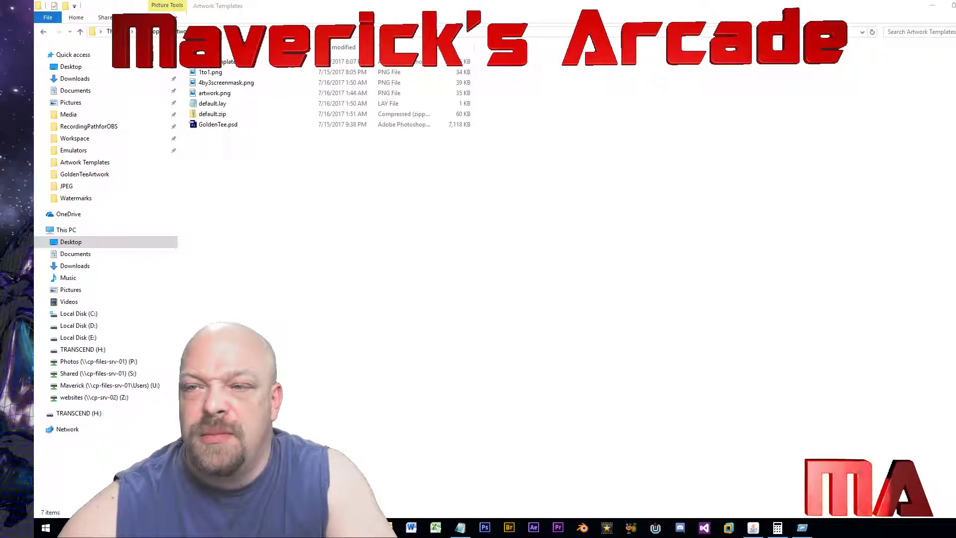
Rename the new zip archive as generic4by3.zip
left_click(213, 114)
type("generic4")
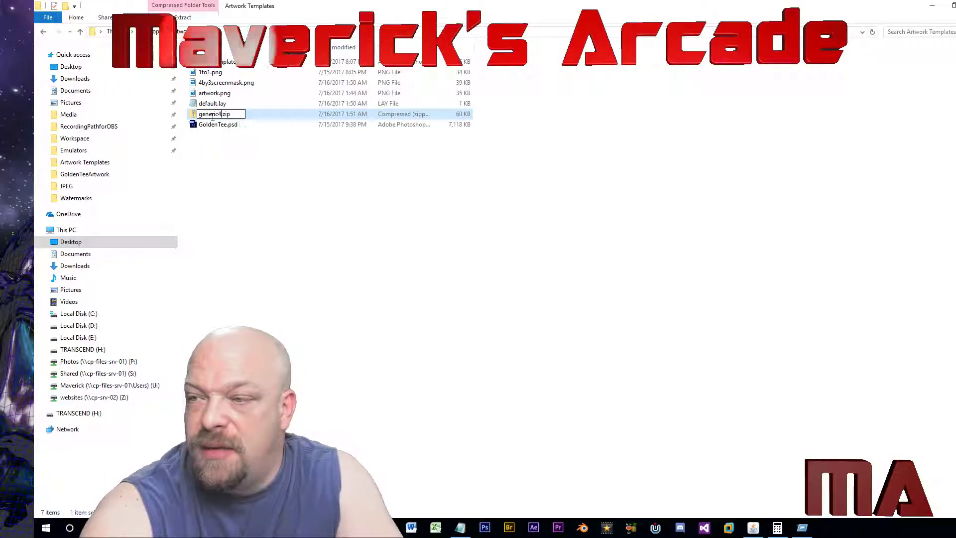
type("b")
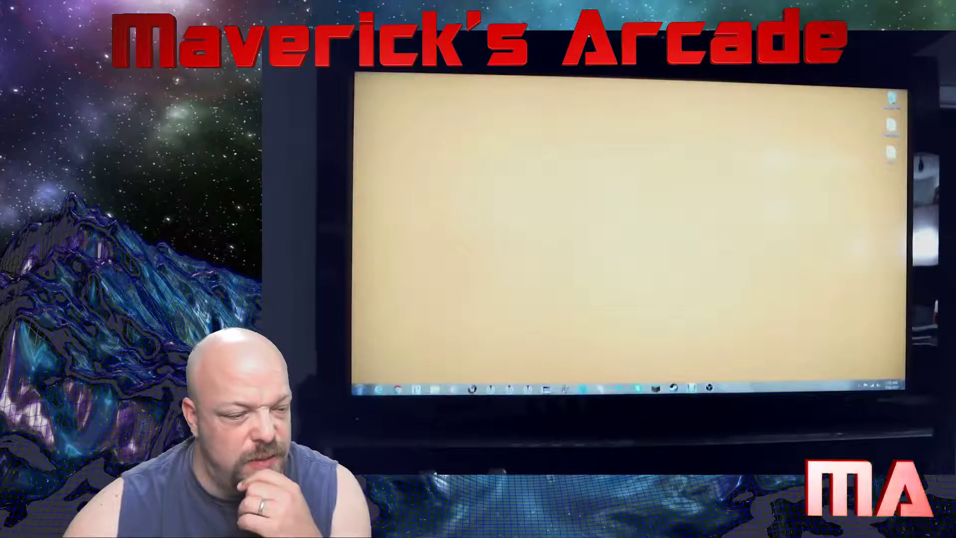
left_click(360, 389)
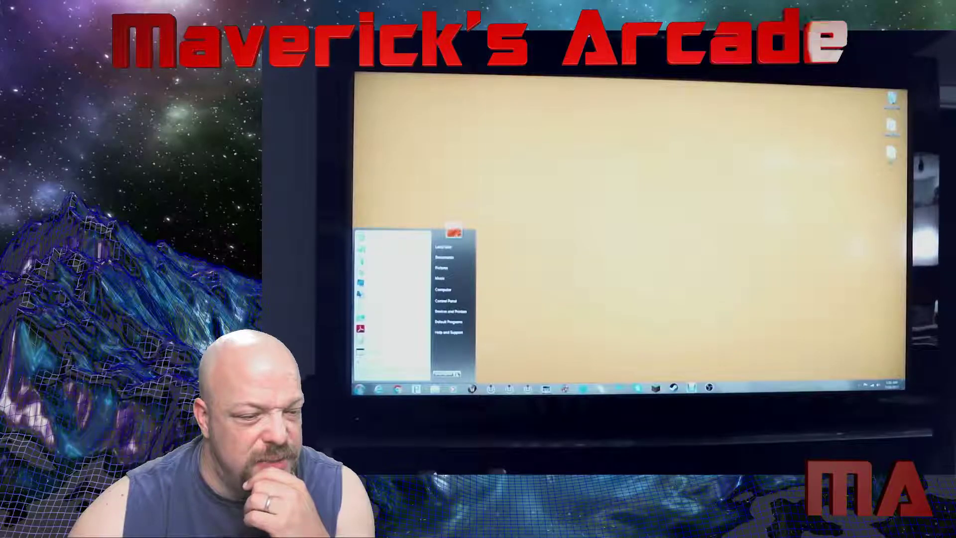
left_click(481, 368)
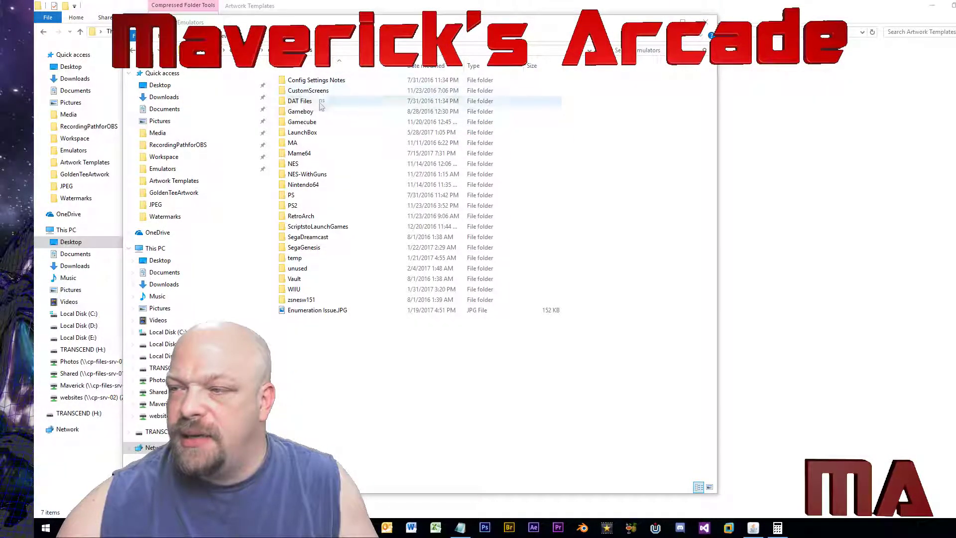
Look up the Moon Patrol ROM's file name in the roms folder of Mame64
double_click(306, 156)
left_click(301, 301)
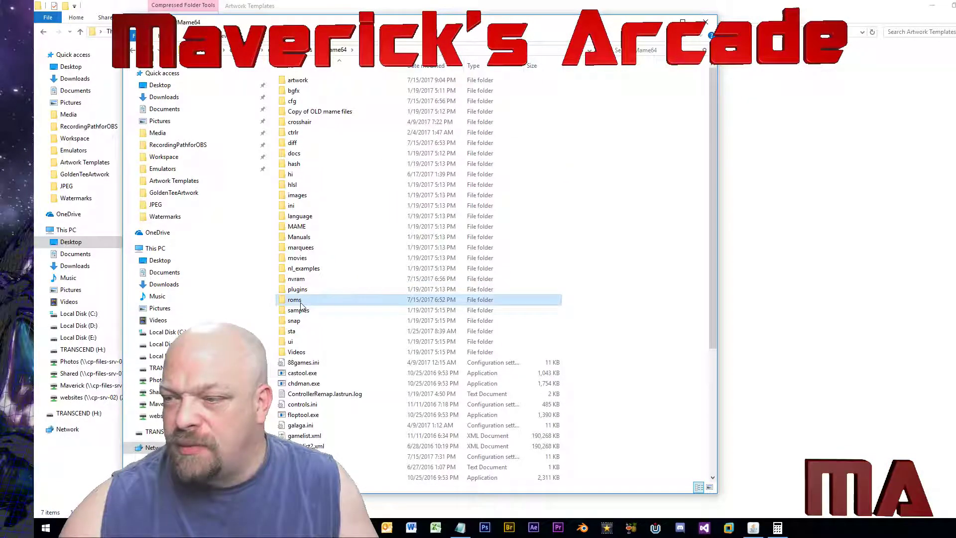
double_click(300, 304)
scroll(357, 232, "down", 20)
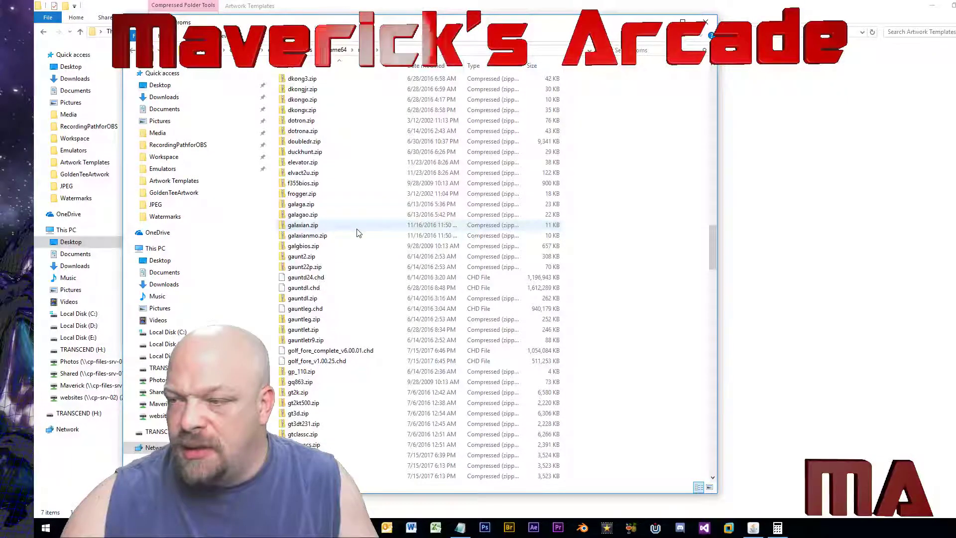
scroll(357, 232, "down", 20)
scroll(356, 232, "down", 8)
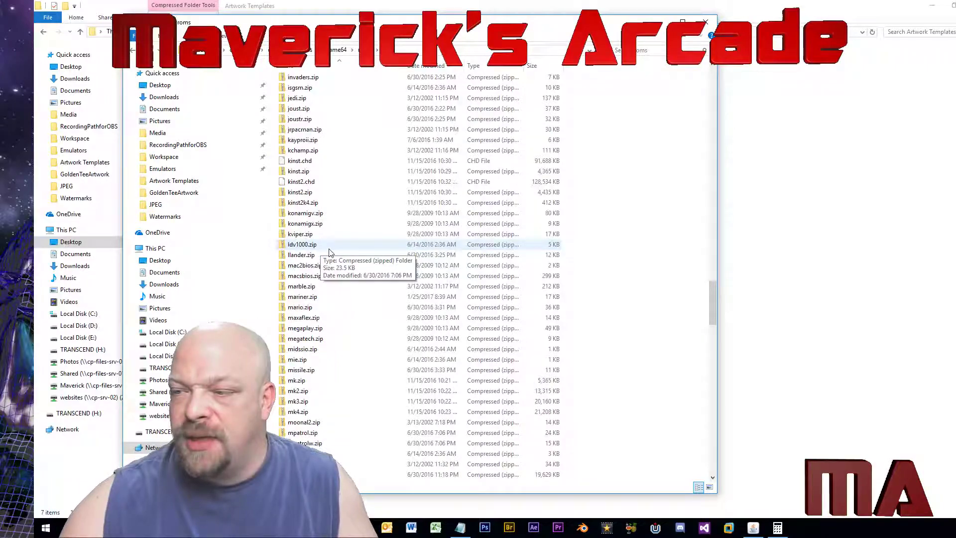
scroll(329, 251, "up", 15)
Open the artwork folder of Mame64 and return to the Artwork Templates folder
key("BackSpace")
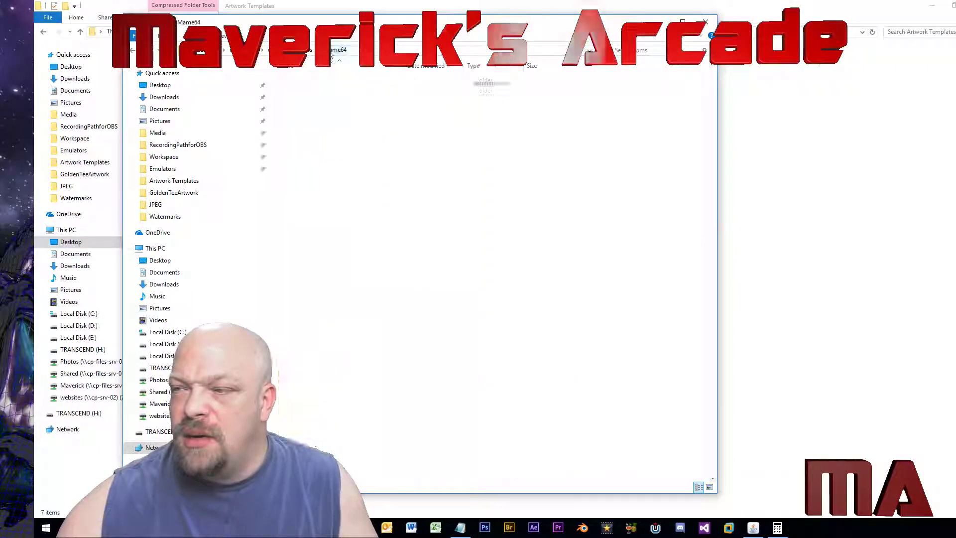
double_click(306, 81)
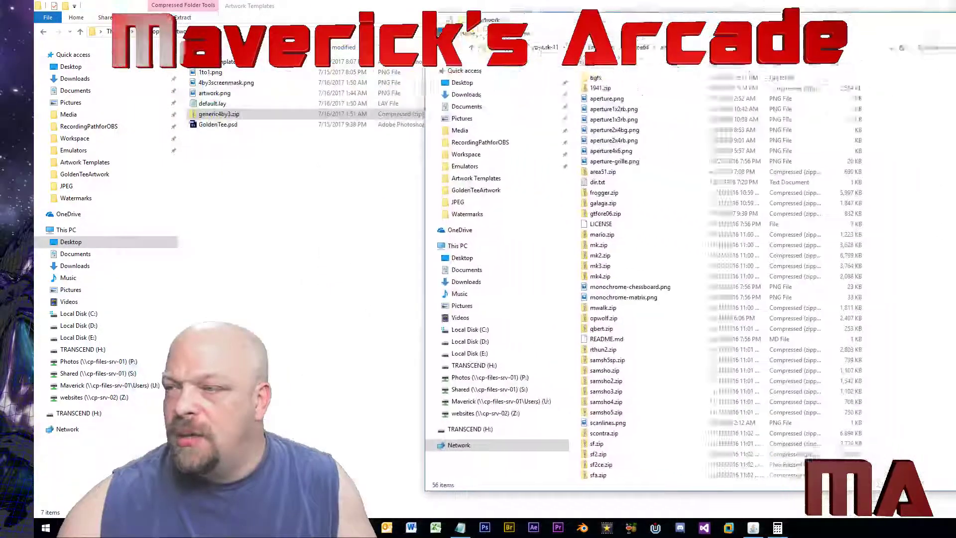
key("alt+F4")
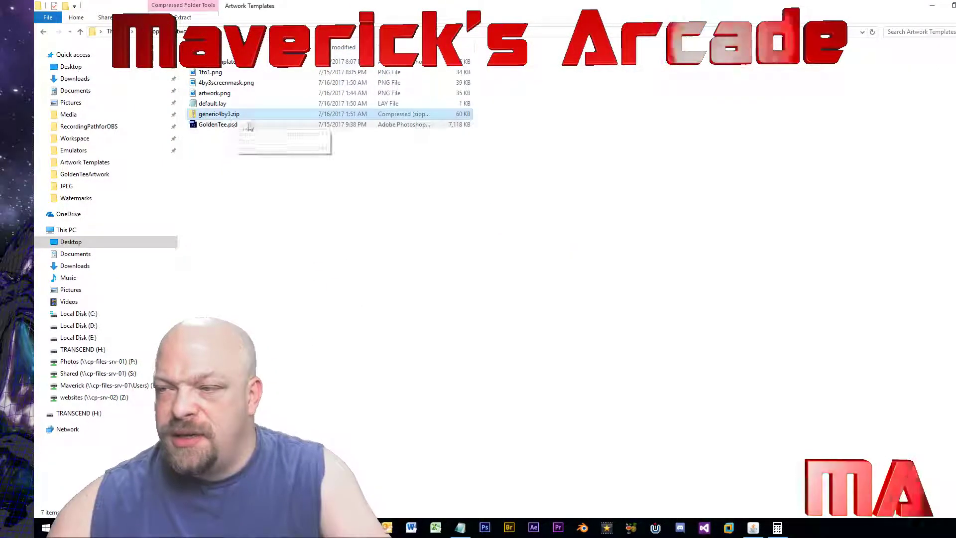
Duplicate generic4by3.zip in the Artwork Templates folder and name the copy mpatrol.zip
key("ctrl+v")
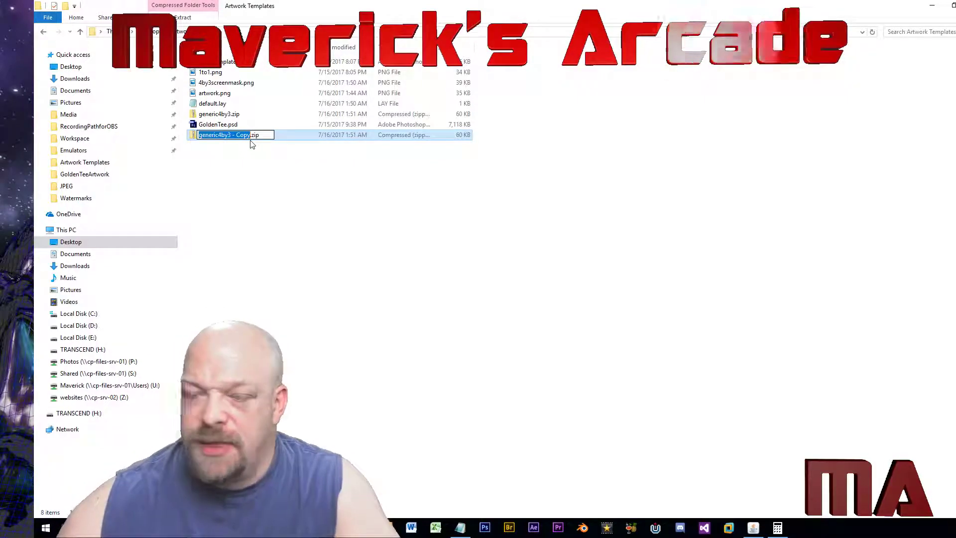
type("mpatrol")
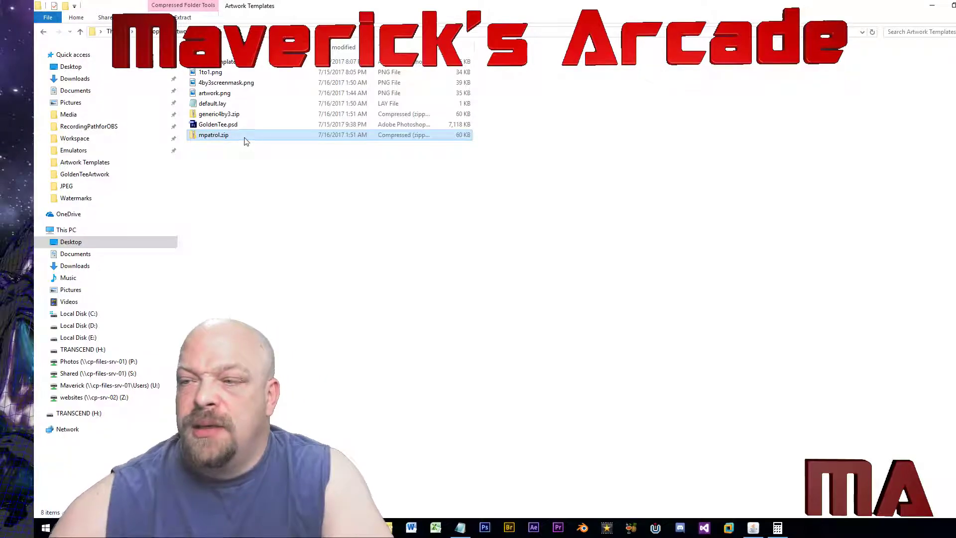
Check the contents of mpatrol.zip and read through its default.lay layout file
double_click(231, 136)
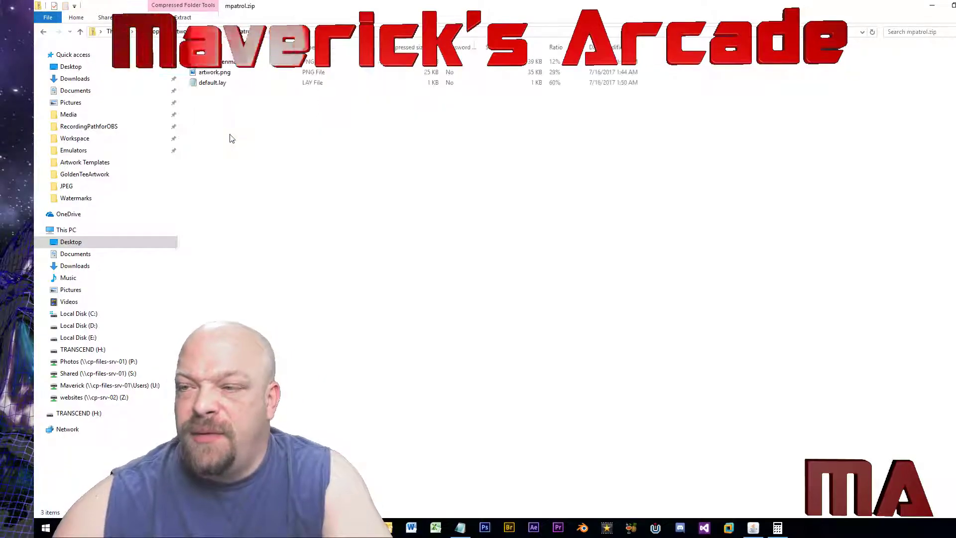
double_click(207, 84)
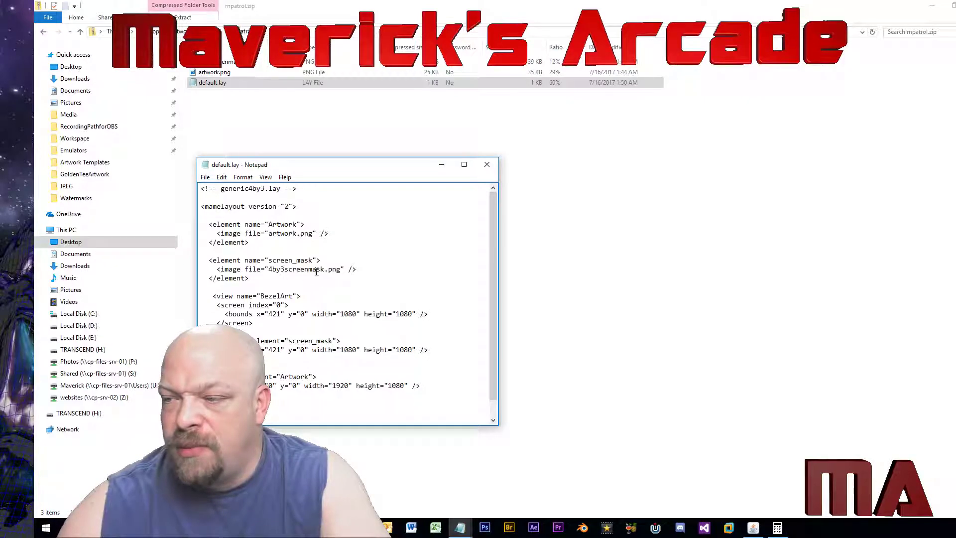
left_click(486, 165)
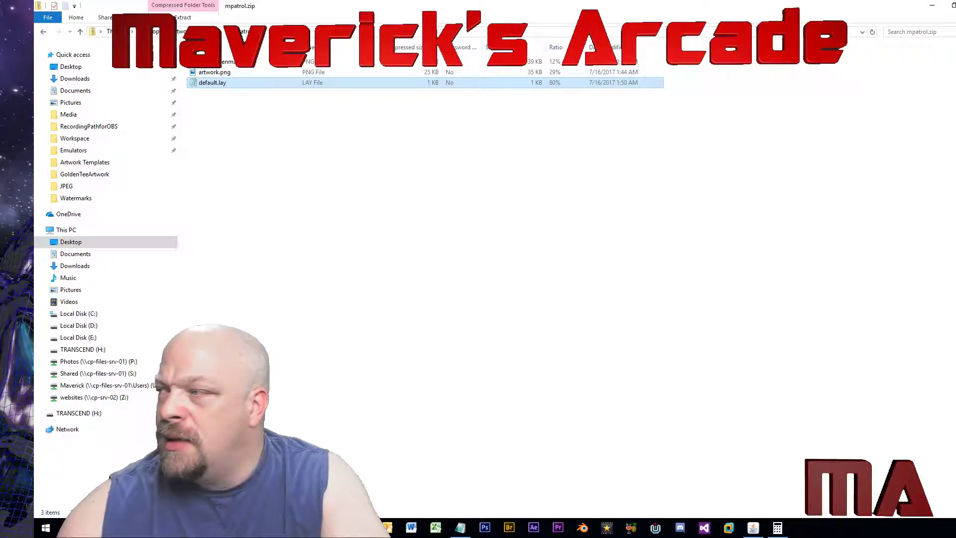
Copy mpatrol.zip from the Artwork Templates folder into the Mame64 artwork folder
key("alt+F4")
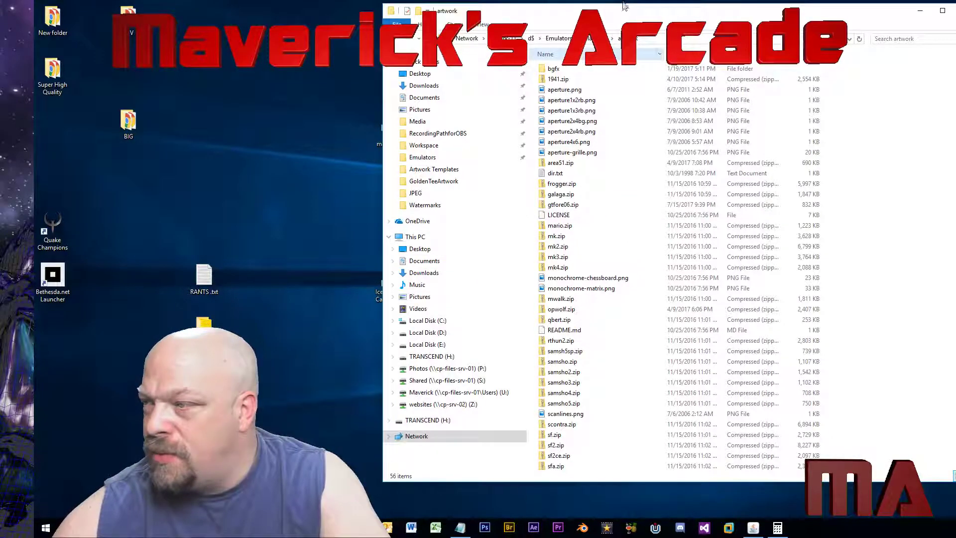
double_click(628, 17)
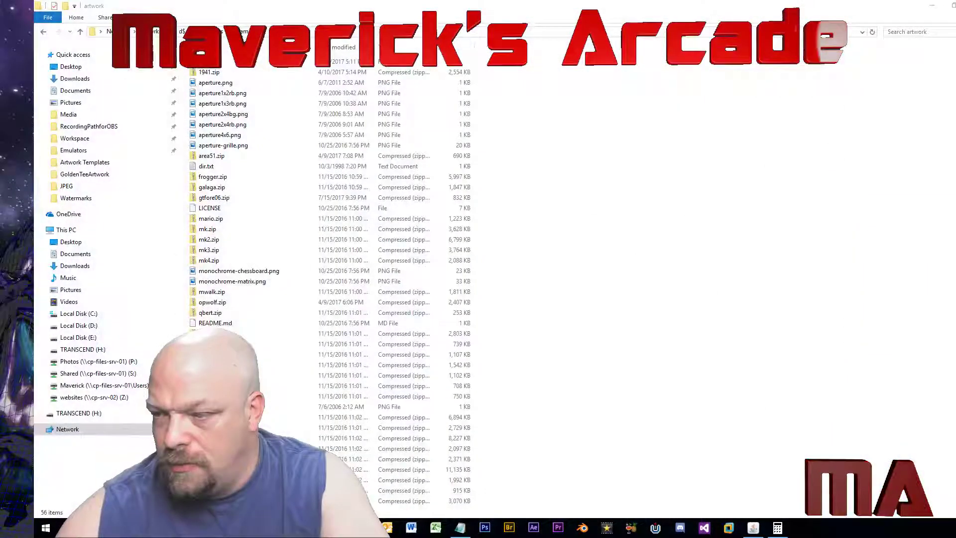
right_click(241, 527)
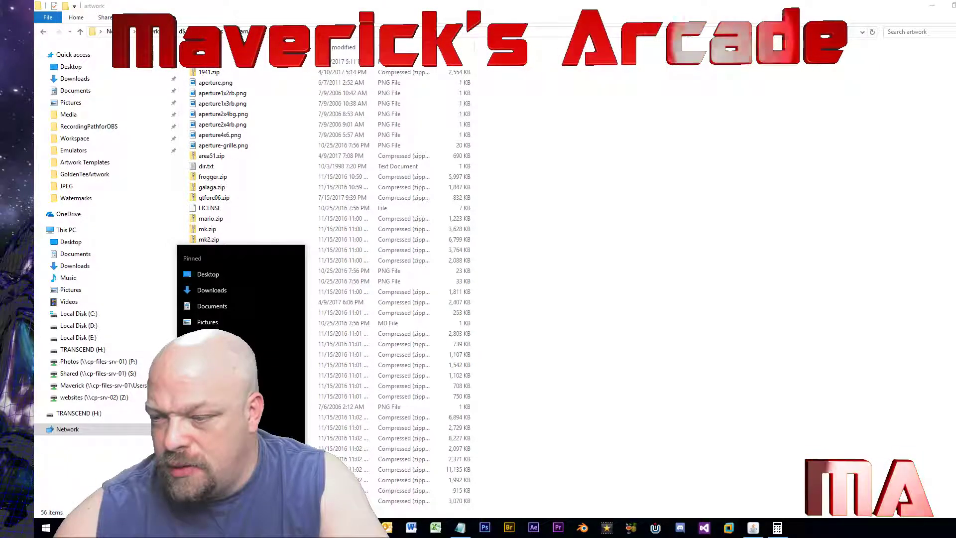
left_click(224, 469)
left_click(109, 164)
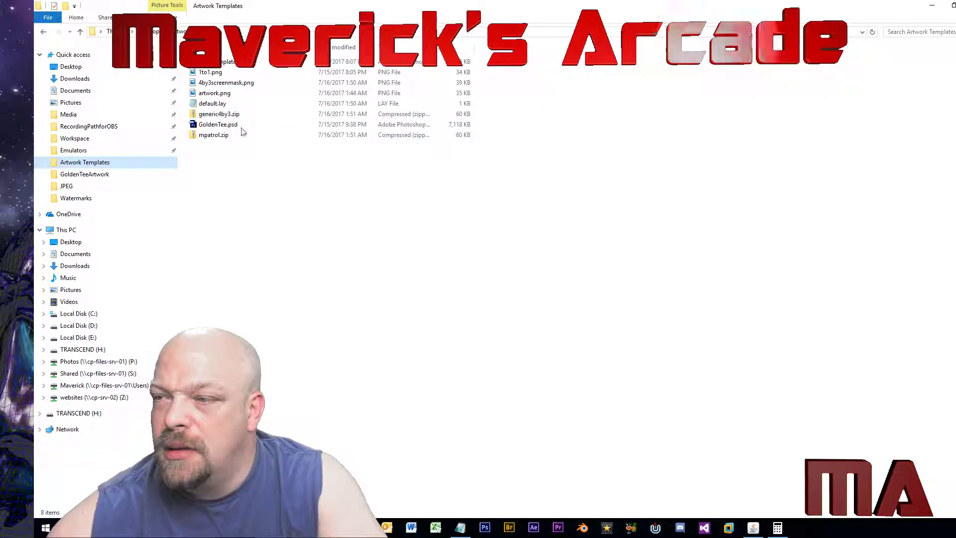
left_click(221, 135)
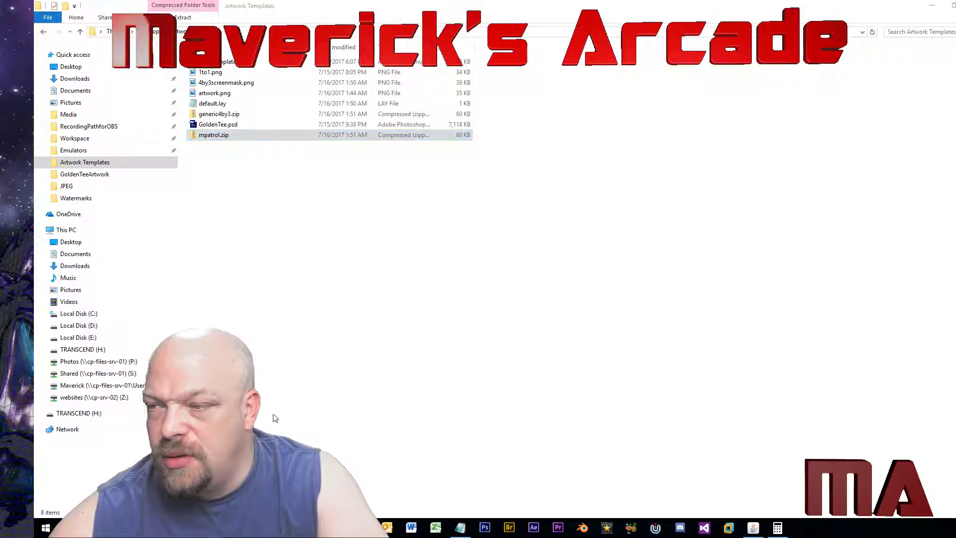
left_click(275, 414)
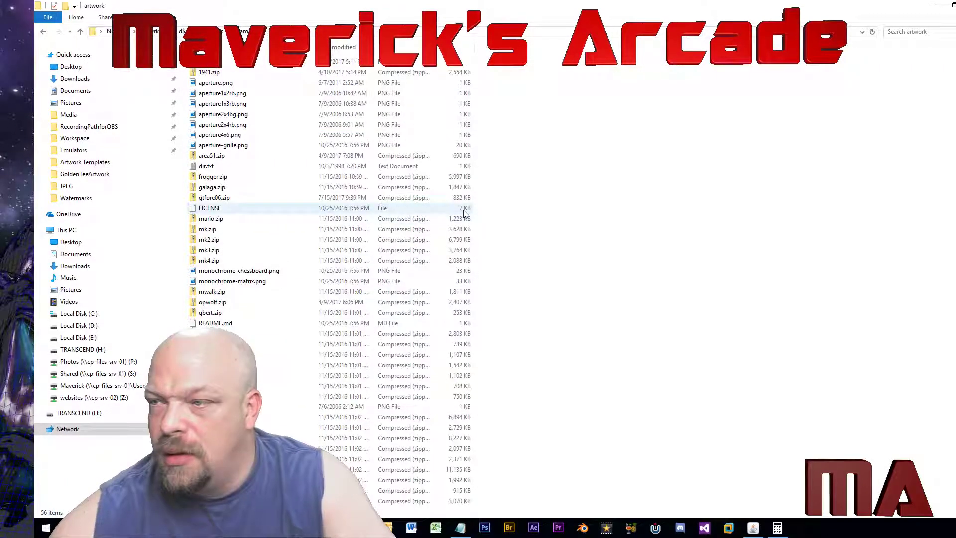
key("ctrl+v")
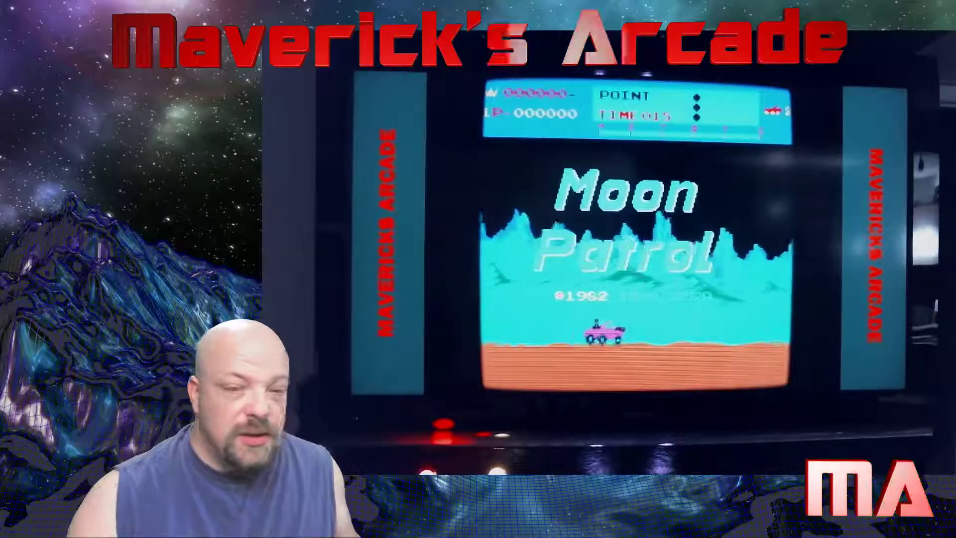
In MAME, open Moon Patrol's video options and switch the view to Pixel Aspect (20:21)
key("Tab")
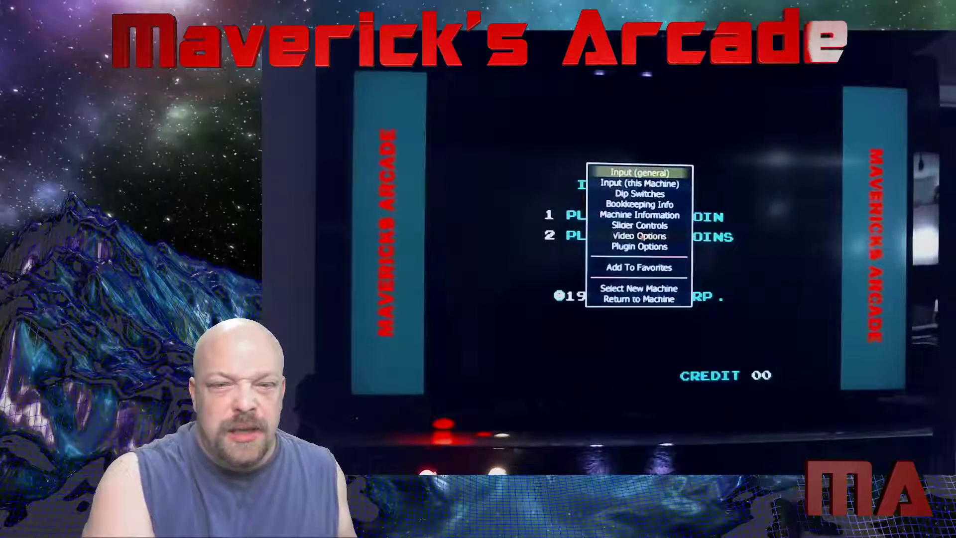
key("Down")
key("Down")
key("Down")
key("Down")
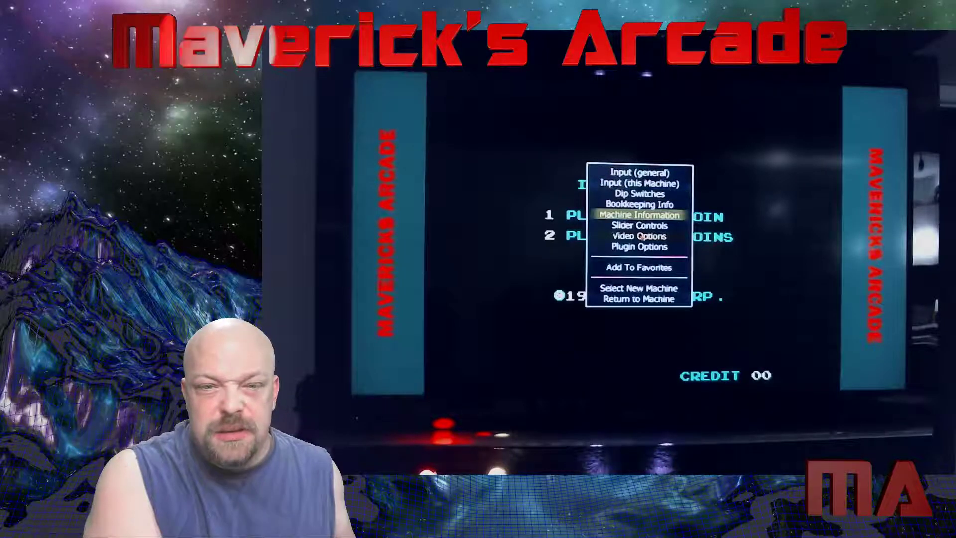
key("Down")
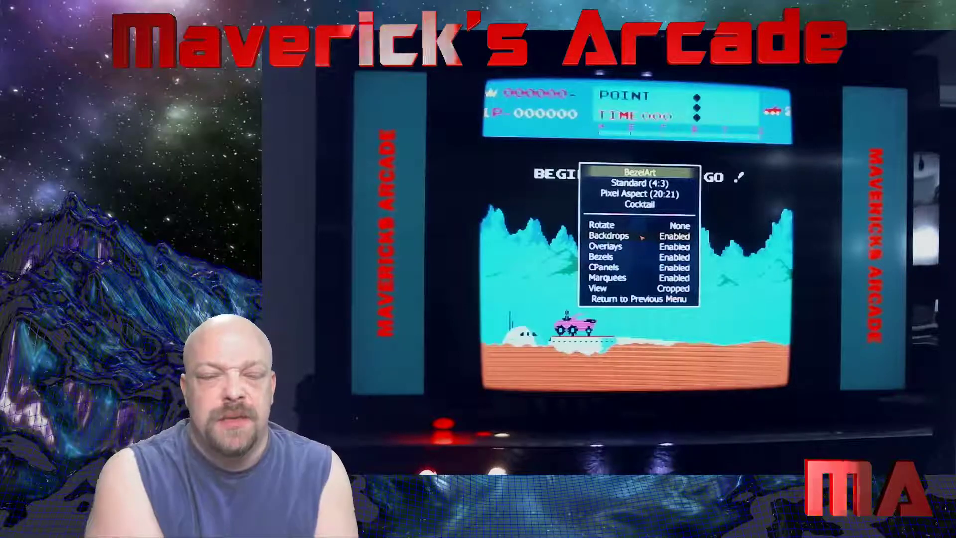
key("Down")
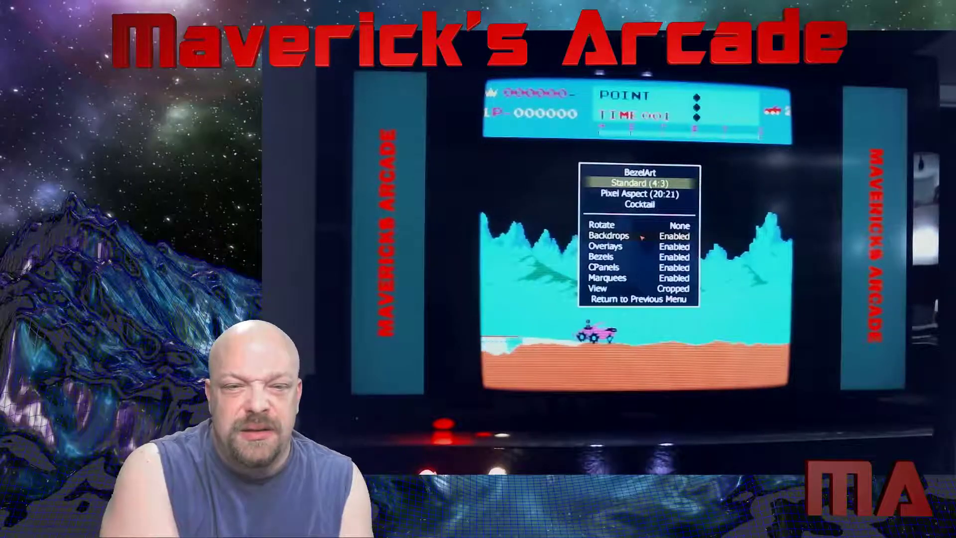
key("Down")
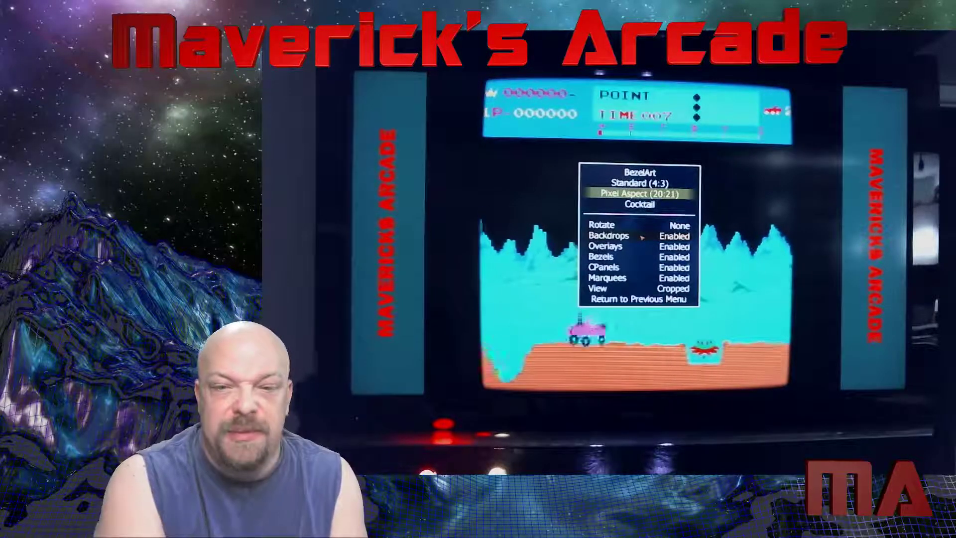
key("Return")
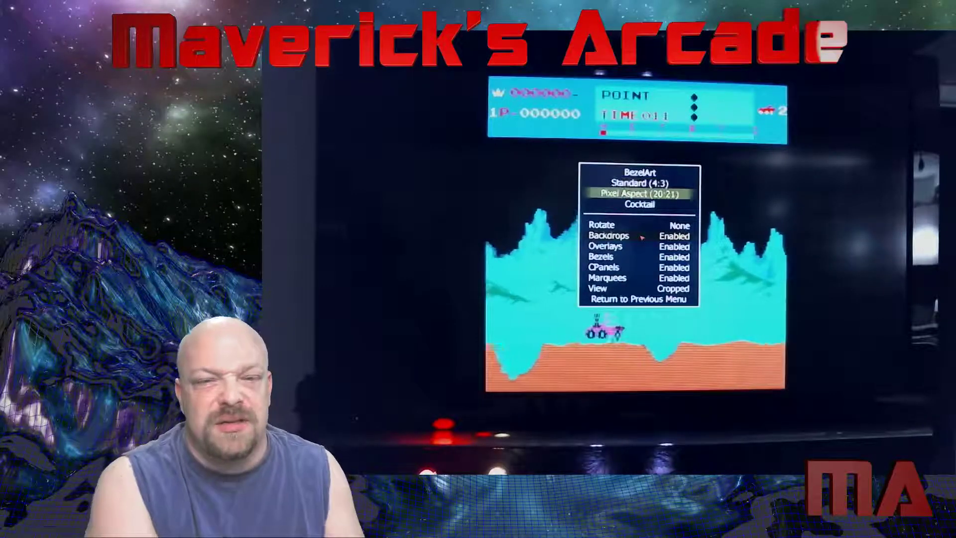
Compare Moon Patrol in the Standard (4:3), BezelArt and Pixel Aspect (20:21) views, and exit the game
key("Return")
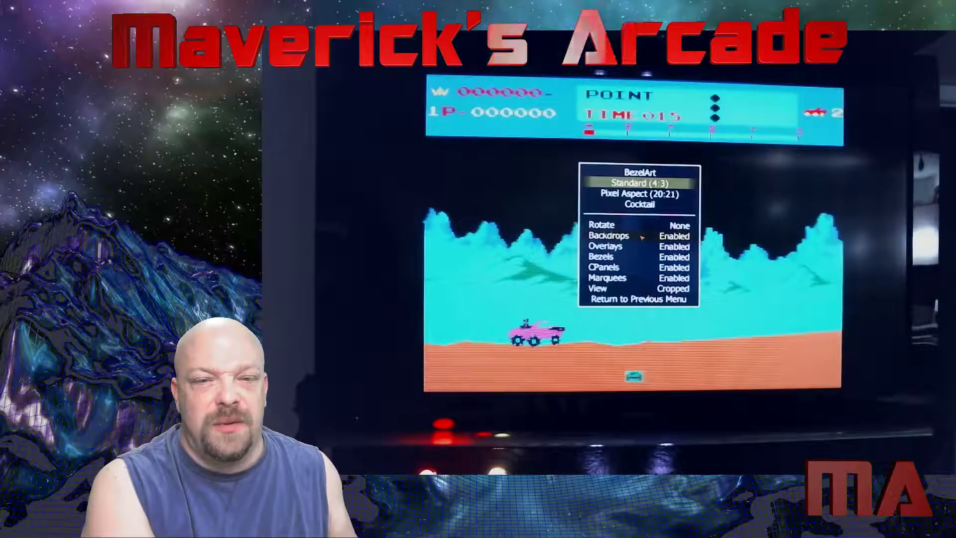
key("Down")
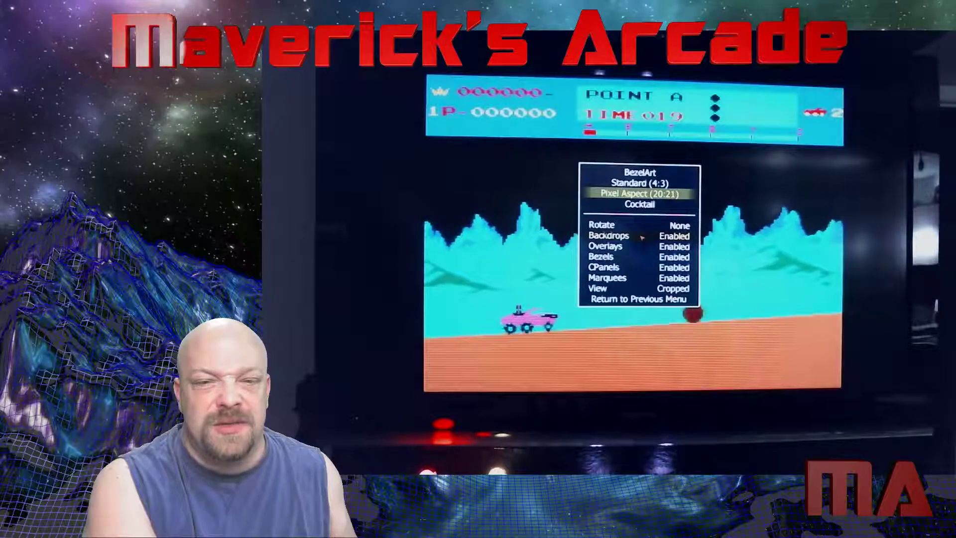
key("Return")
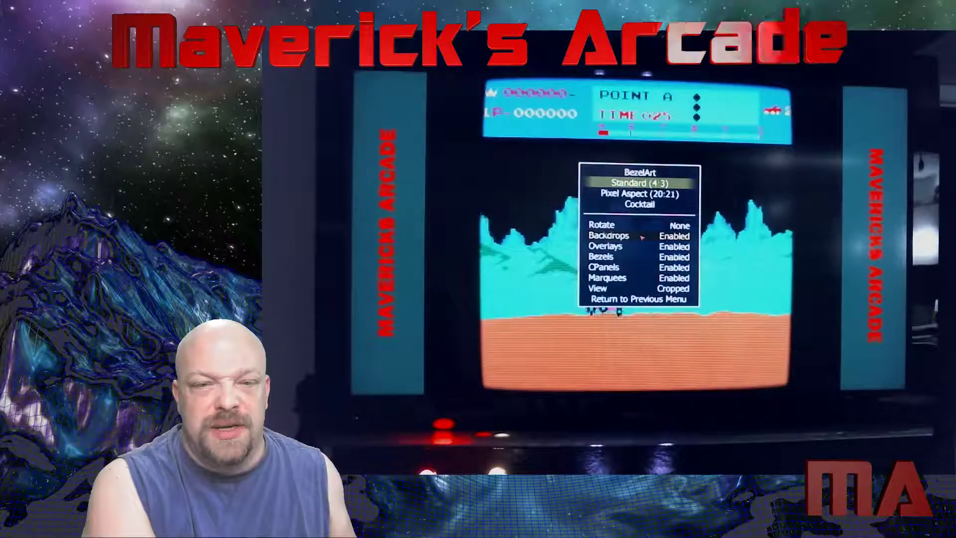
key("Down")
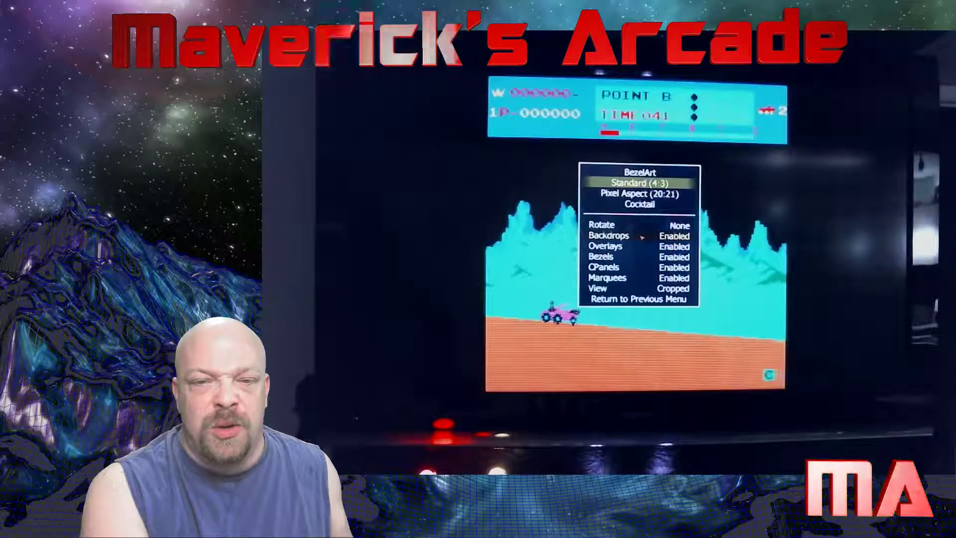
key("Down")
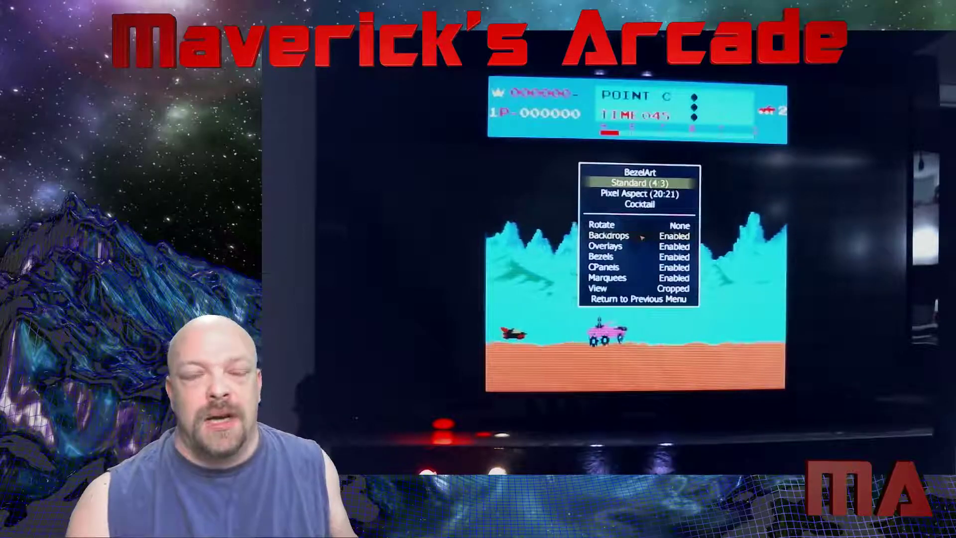
key("Escape")
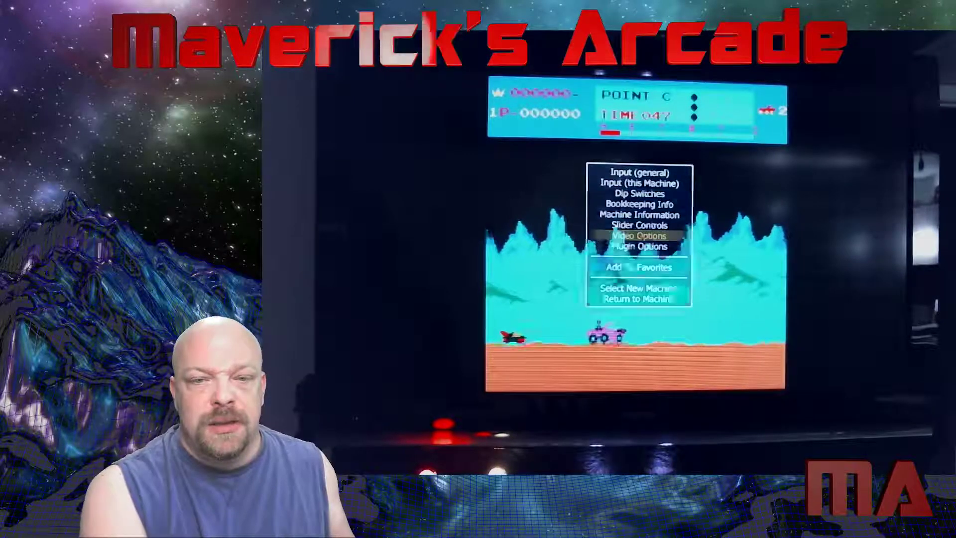
key("Escape")
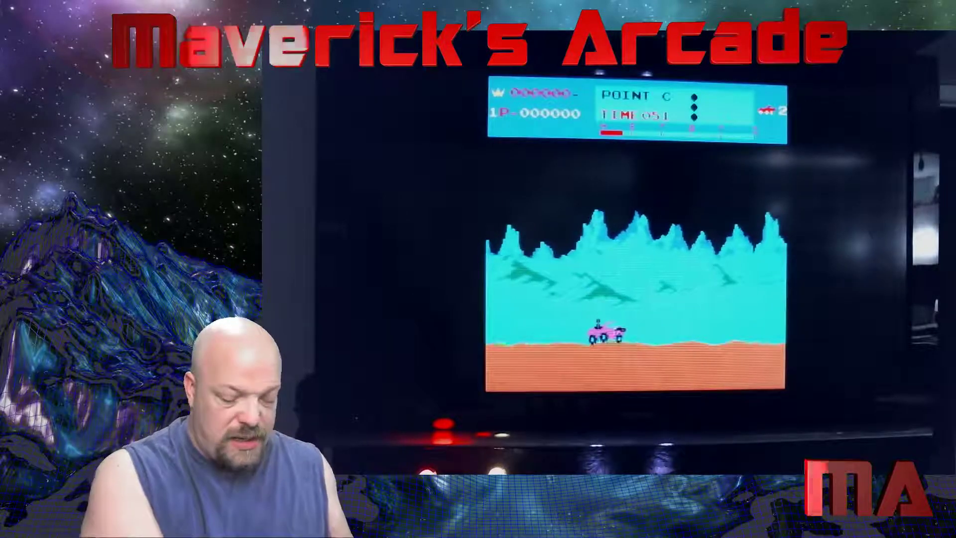
key("Escape")
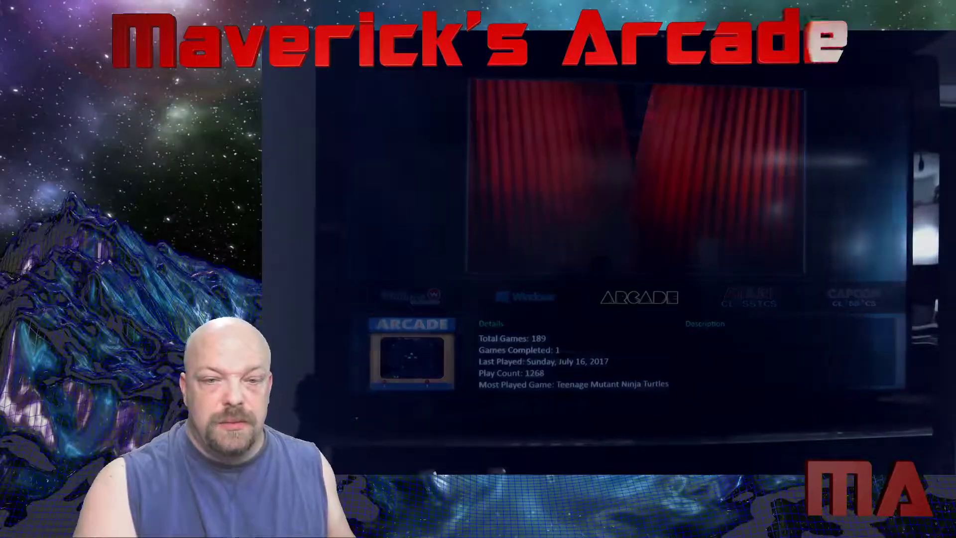
Find Area 51 in the front end's Arcade games list and launch it
key("Return")
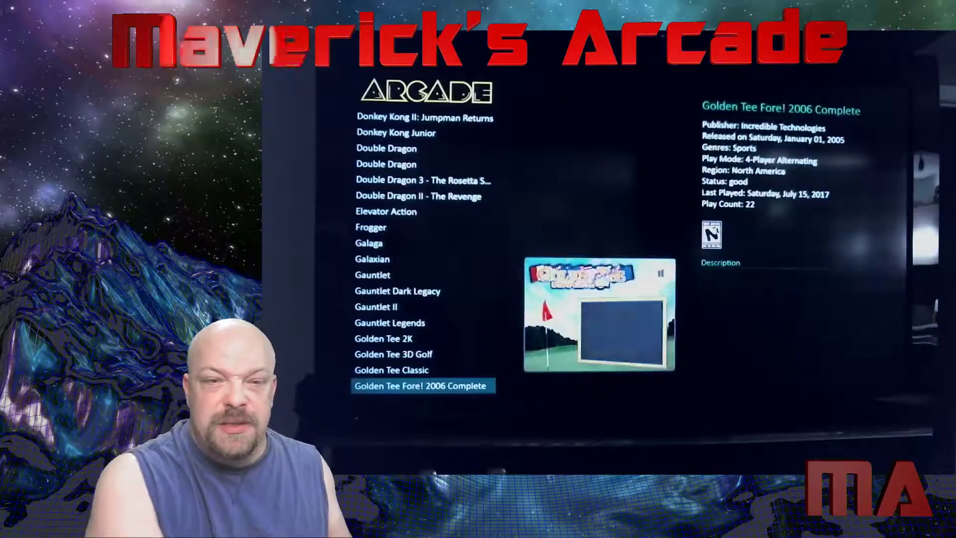
key("Up")
key("Up")
key("Up")
key("Up")
key("Up")
key("Up")
key("Up")
key("Up")
key("Up")
key("Up")
key("Up")
key("Up")
key("Up")
key("Up")
key("Up")
key("Up")
key("Up")
key("Up")
key("Up")
key("Up")
key("Up")
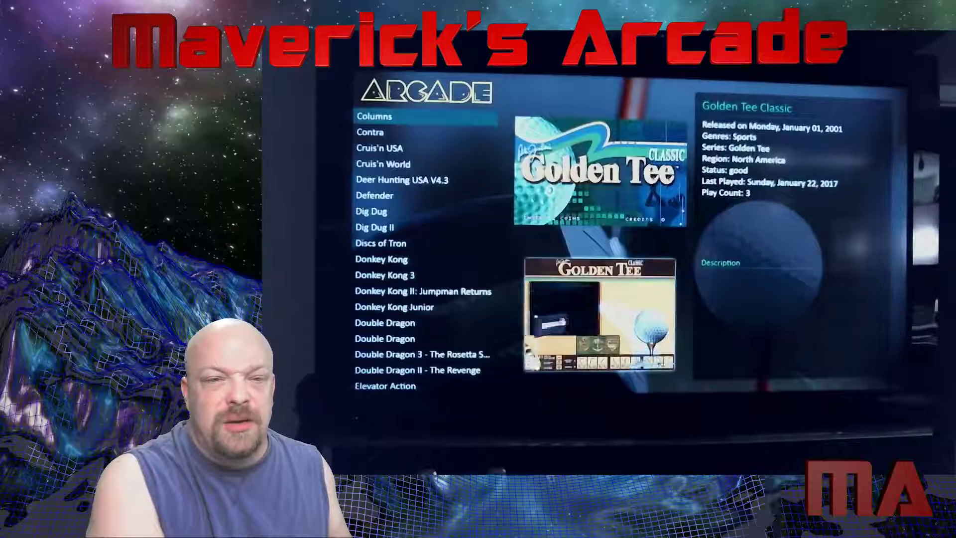
key("Up")
key("Up")
key("Up")
key("Up")
key("Up")
key("Up")
key("Up")
key("Up")
key("Up")
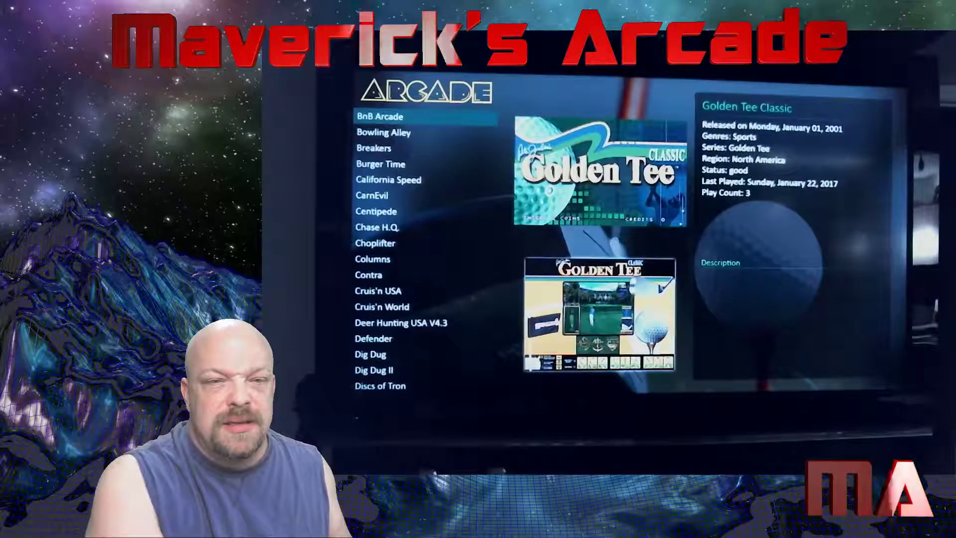
key("Up")
key("Up")
key("Up")
key("Up")
key("Up")
key("Up")
key("Up")
key("Up")
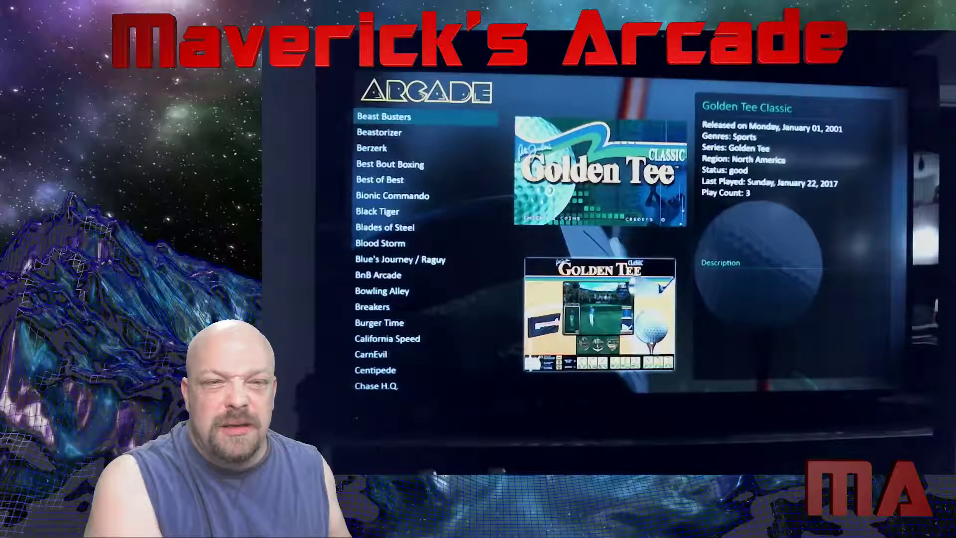
key("Up")
key("Up")
key("Up")
key("Up")
key("Up")
key("Up")
key("Up")
key("Up")
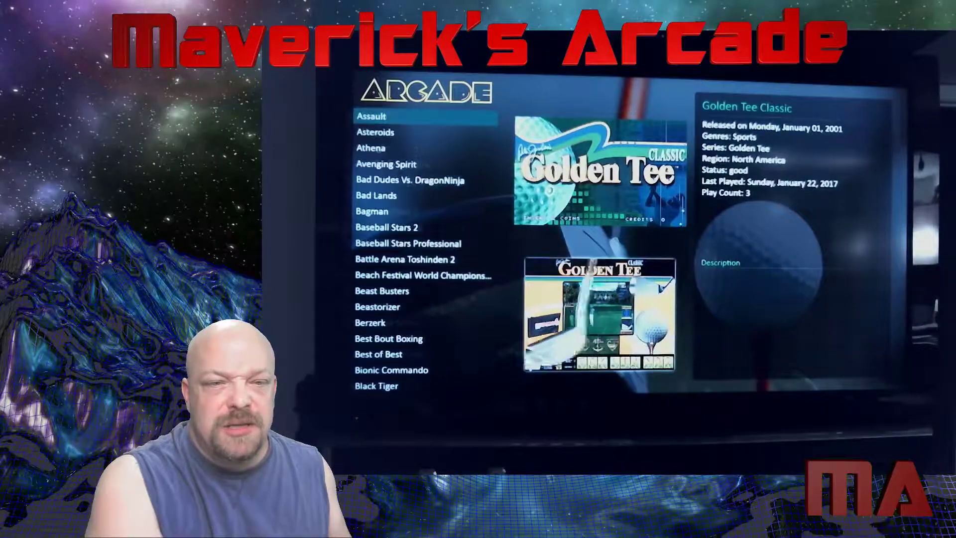
key("Up")
key("Up")
key("Up")
key("Up")
key("Up")
key("Up")
key("Up")
key("Up")
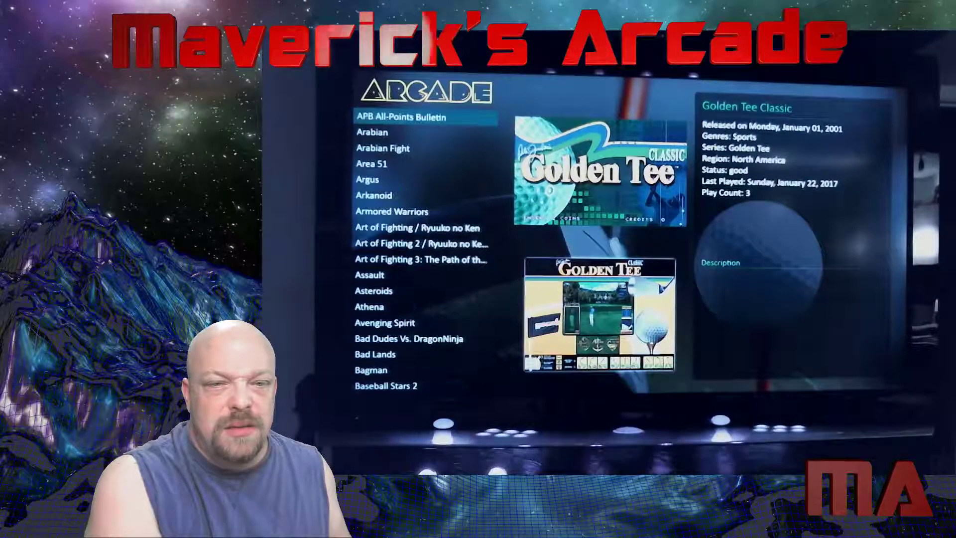
key("Down")
key("Down")
key("Down")
key("Down")
key("Up")
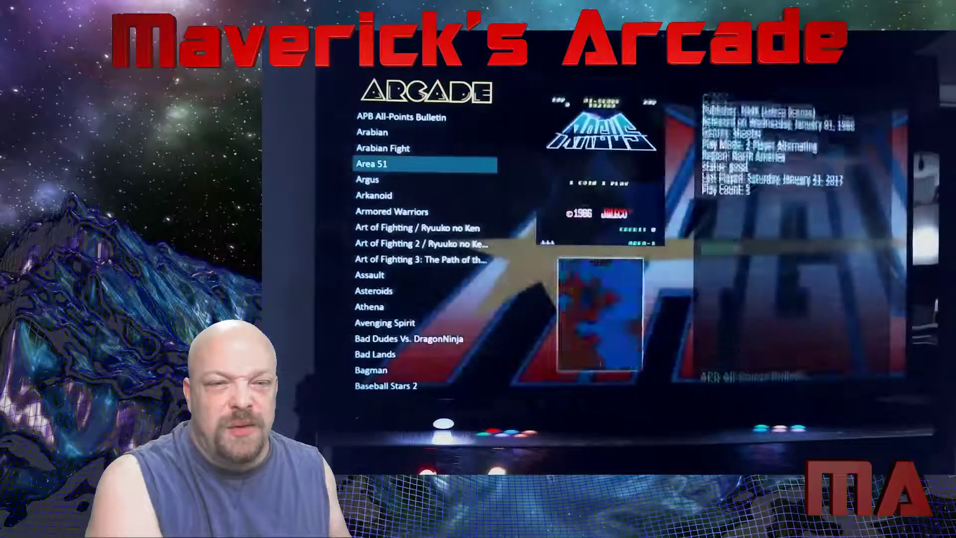
key("Return")
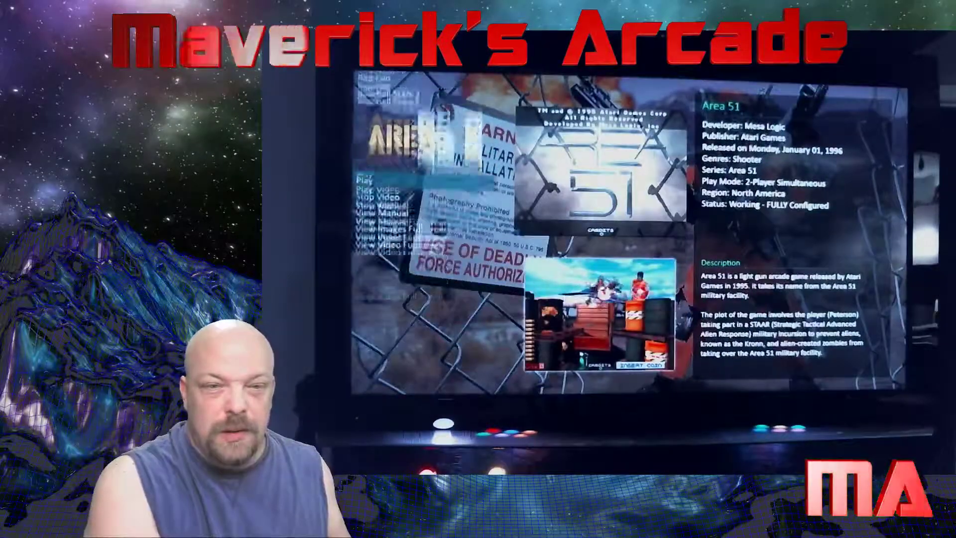
key("Return")
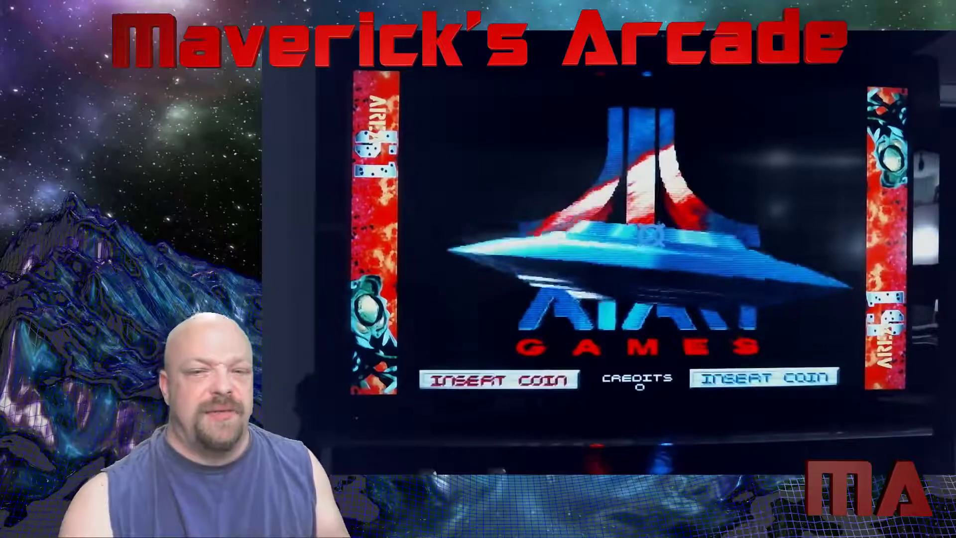
Open MAME's video options for Area 51
key("Tab")
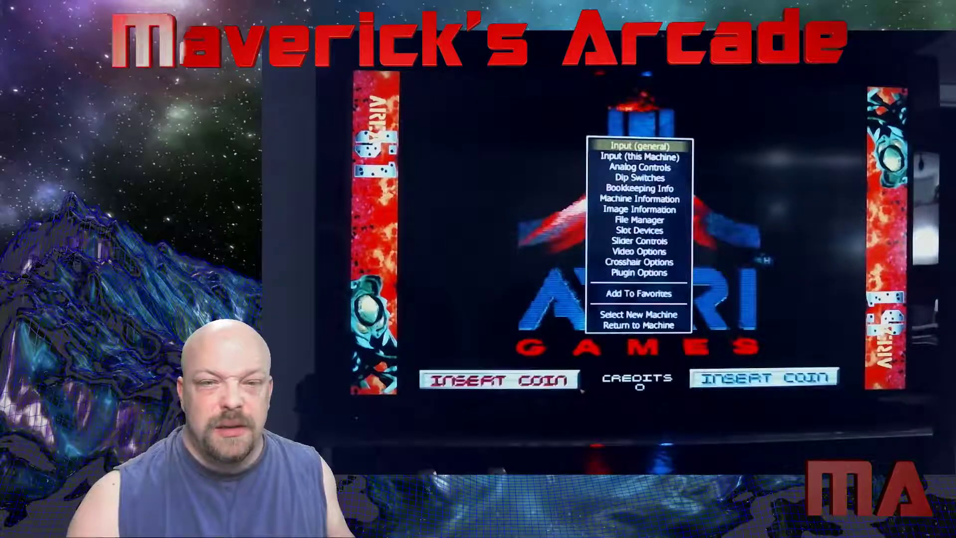
key("Down")
key("Down")
key("Down")
key("Down")
key("Down")
key("Down")
key("Down")
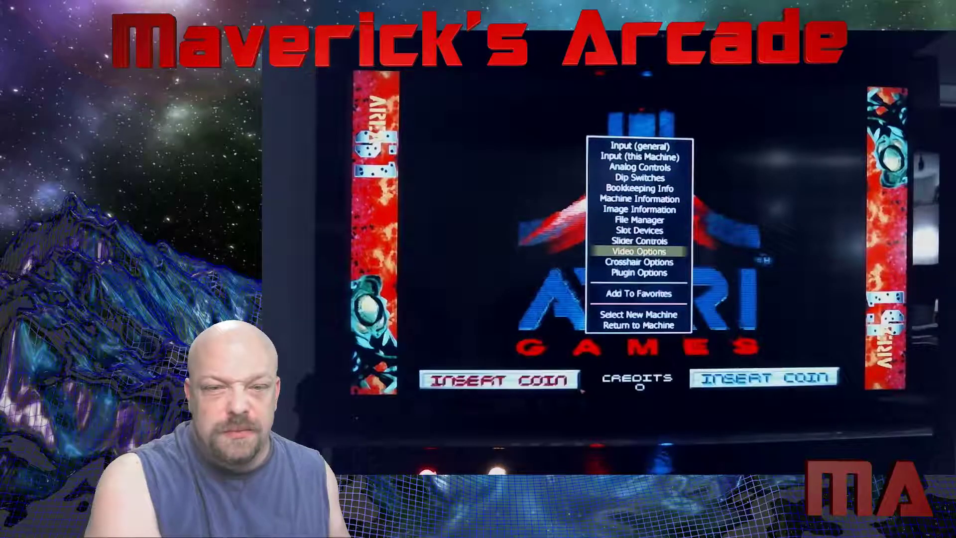
key("Return")
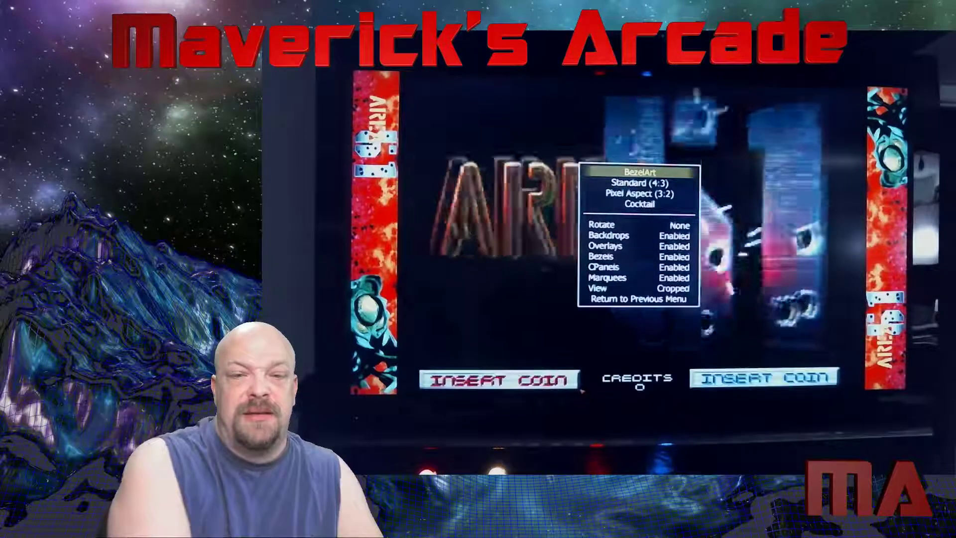
Compare Area 51 in the Standard (4:3) and Pixel Aspect (3:2) views, and move back to the BezelArt view entry
key("Down")
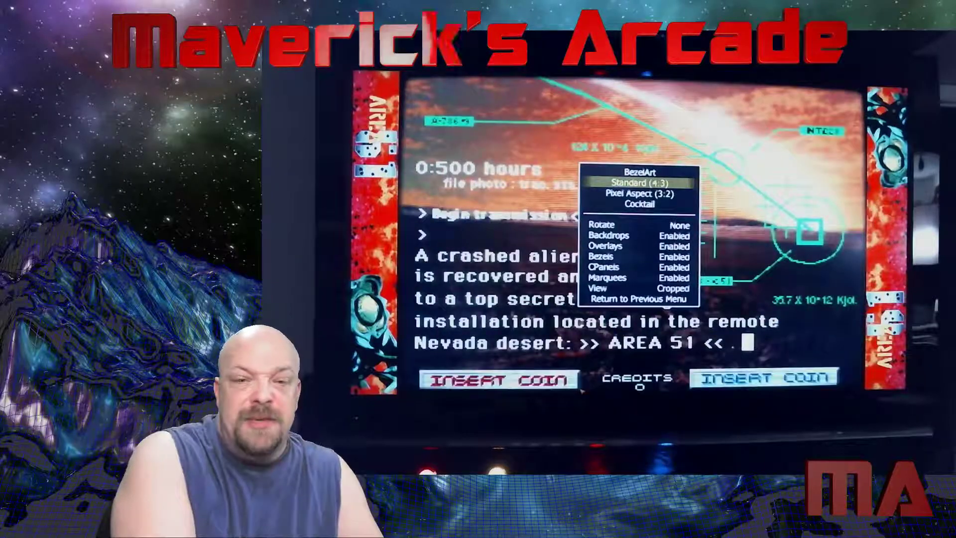
key("Return")
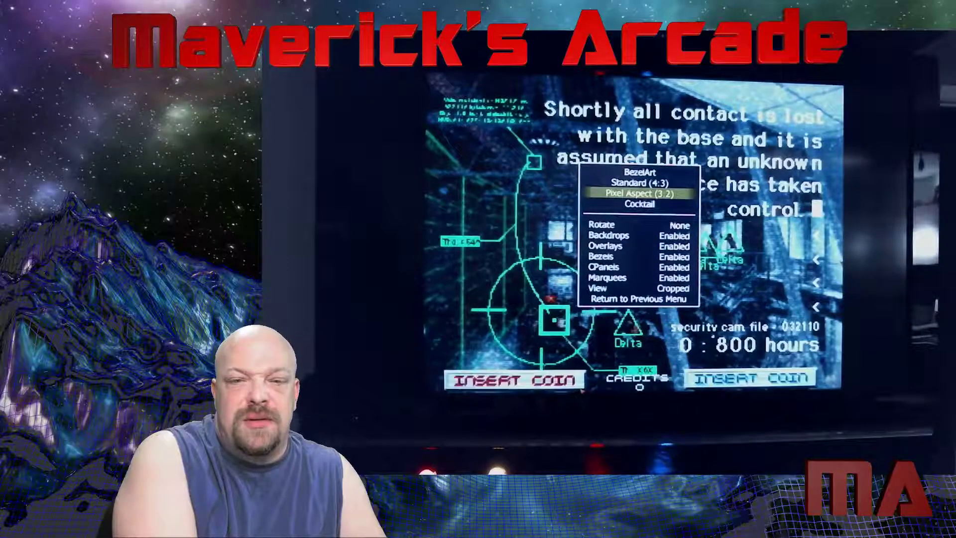
key("Return")
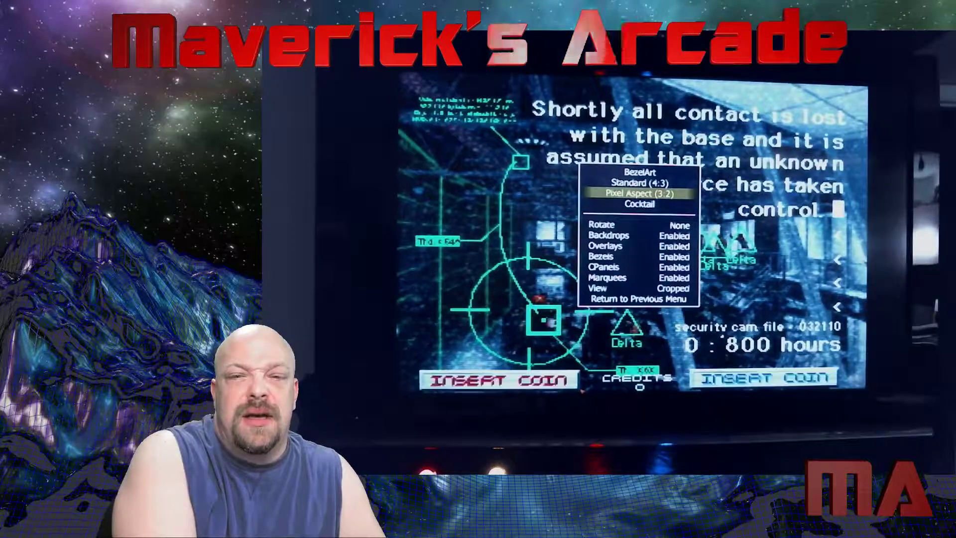
key("Up")
key("Up")
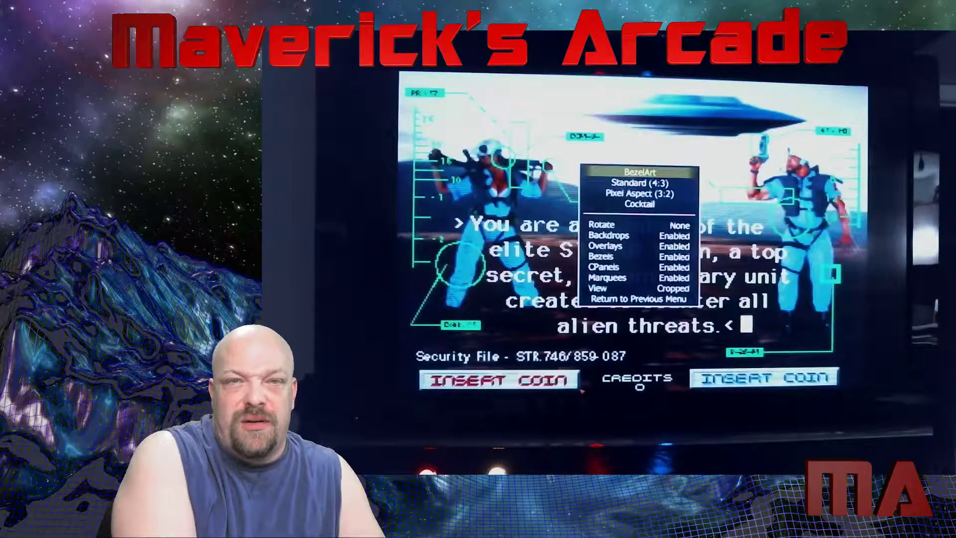